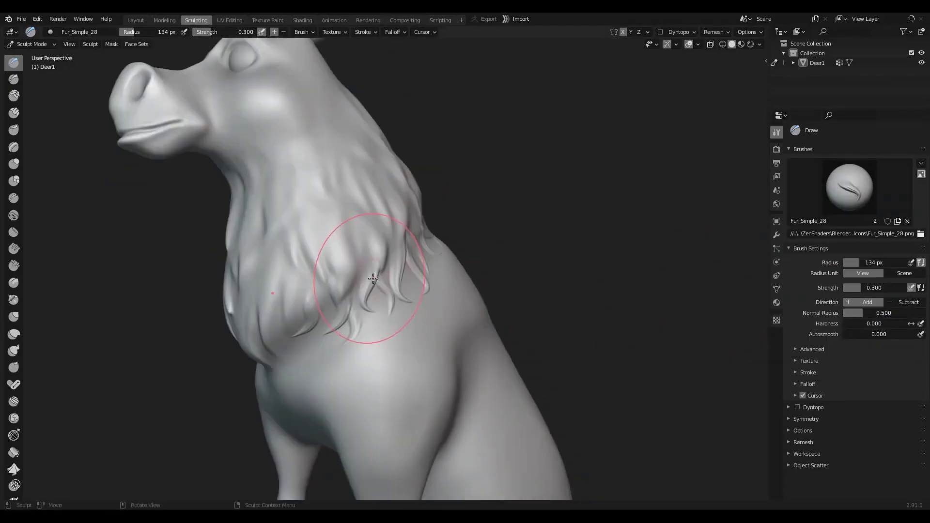
Step: Replace the Fur_Simple_28 brush with Fur_07 at 0.150 strength and orbit around the deer
scroll(373, 277, down, 3)
click(849, 187)
click(616, 239)
mouse_move(532, 290)
middle_down()
mouse_move(359, 338)
mouse_move(285, 437)
middle_up()
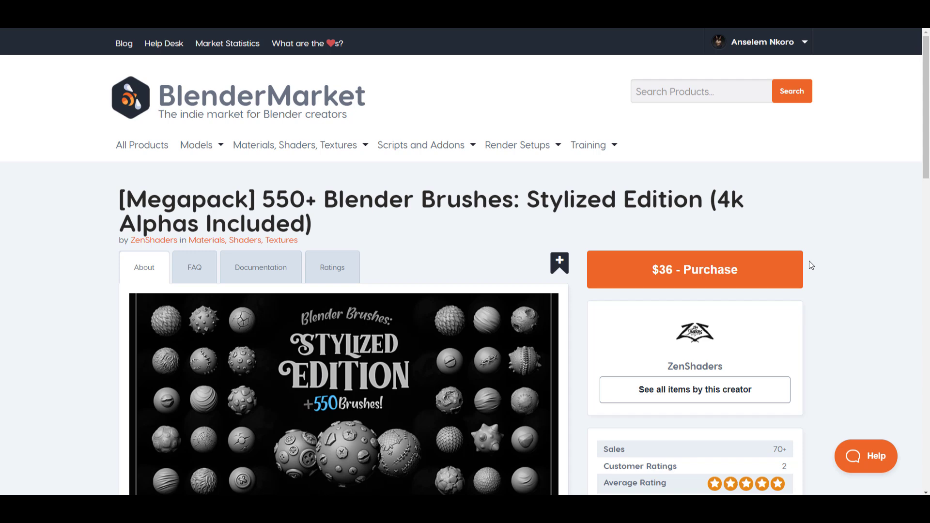
scroll(811, 266, down, 4)
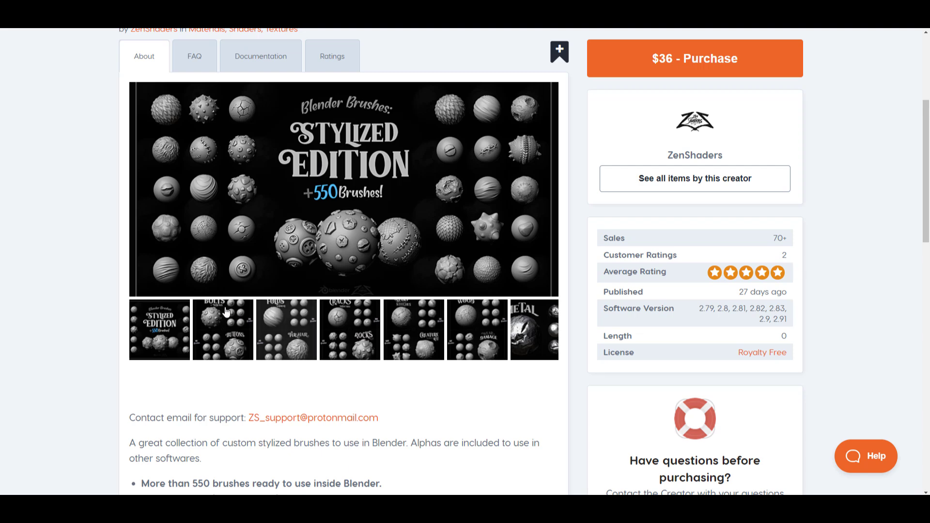
scroll(264, 349, down, 5)
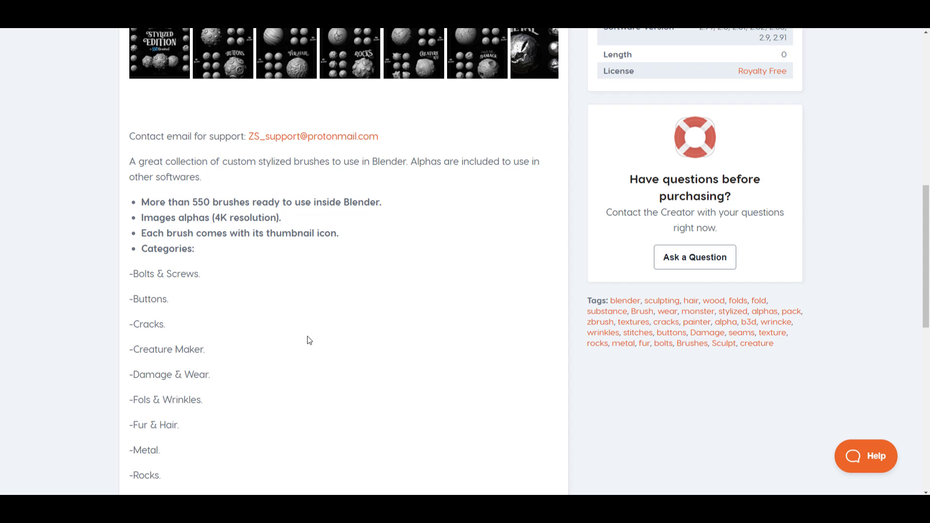
scroll(309, 340, down, 3)
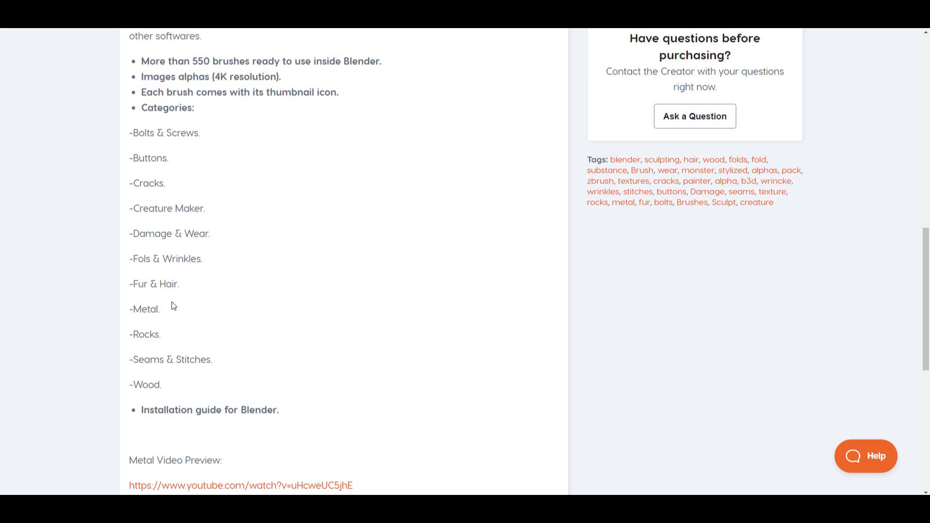
scroll(249, 329, down, 3)
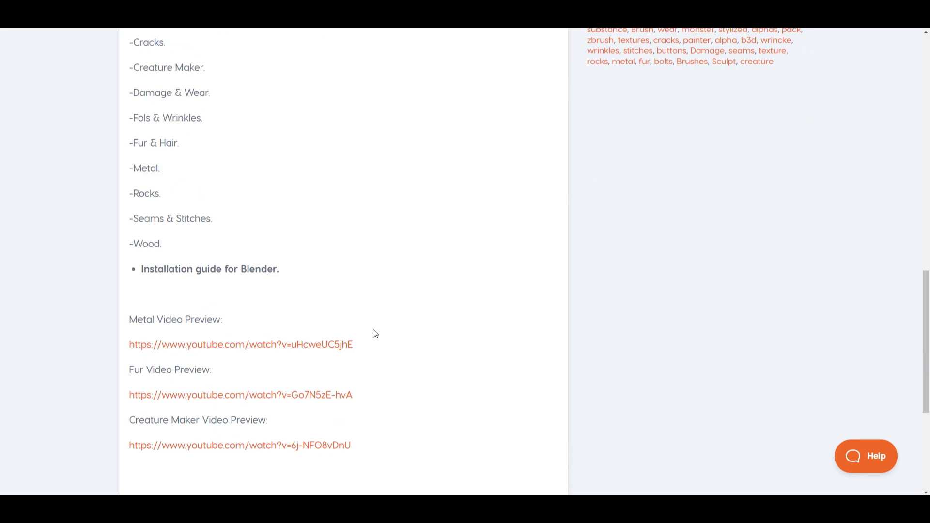
scroll(375, 334, up, 9)
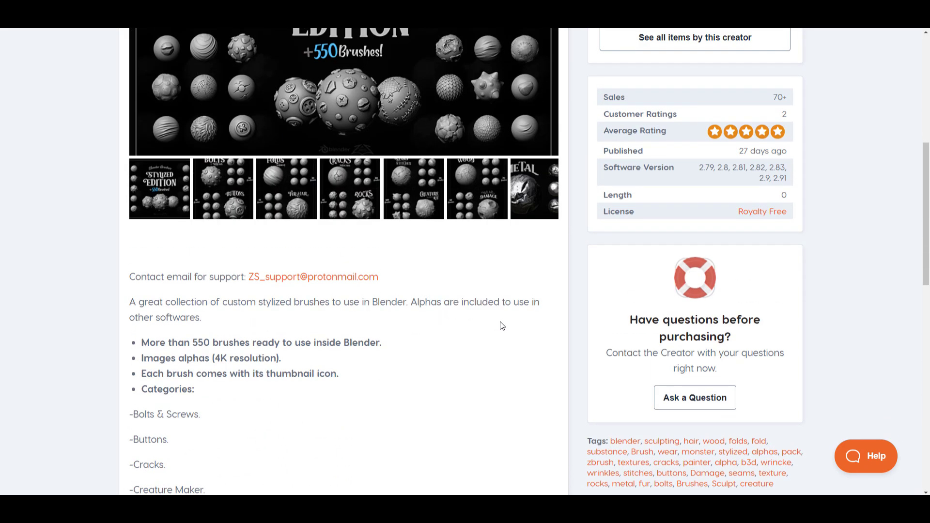
scroll(502, 325, up, 3)
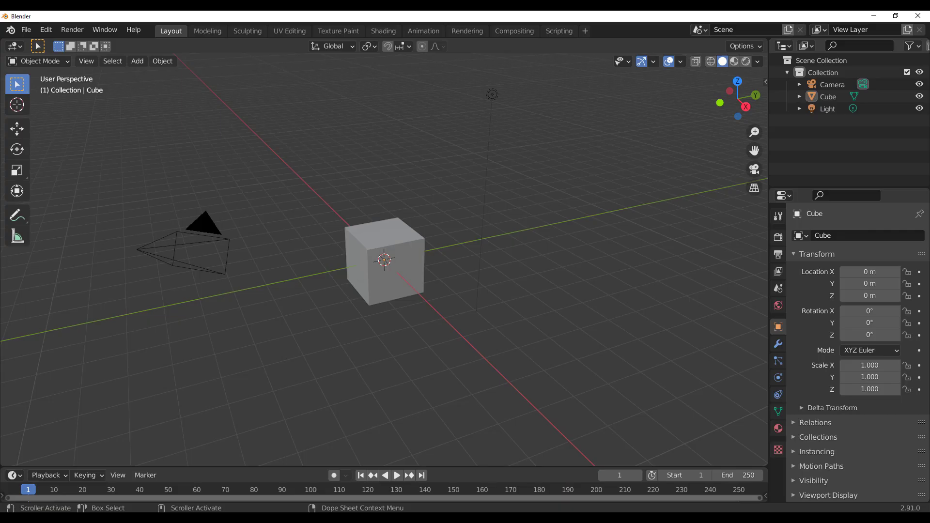
Step: Switch to the downloaded brush pack folder and preview the Icons folder thumbnails
scroll(361, 261, up, 6)
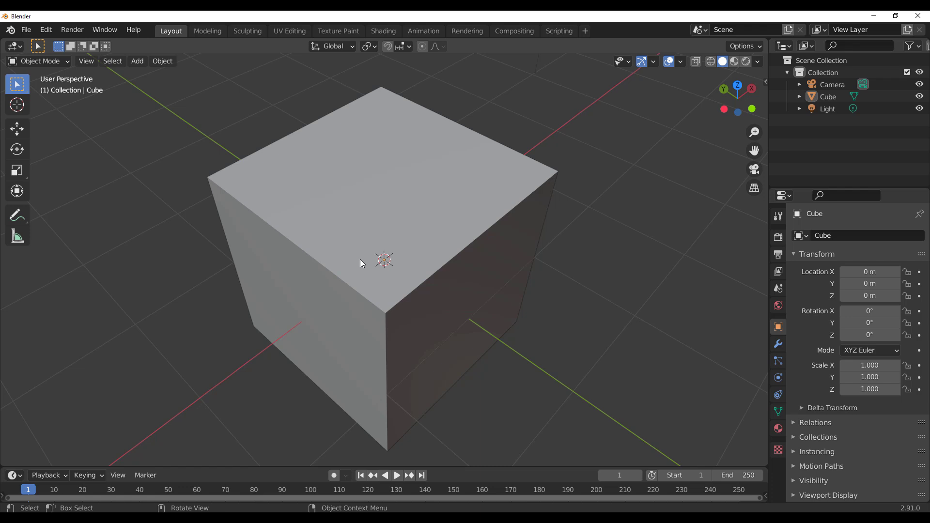
key(alt+Tab)
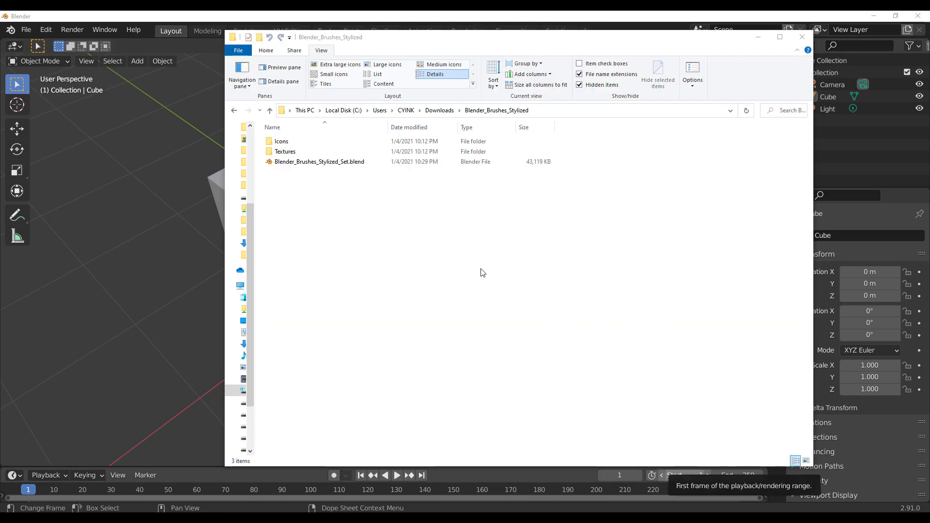
click(485, 278)
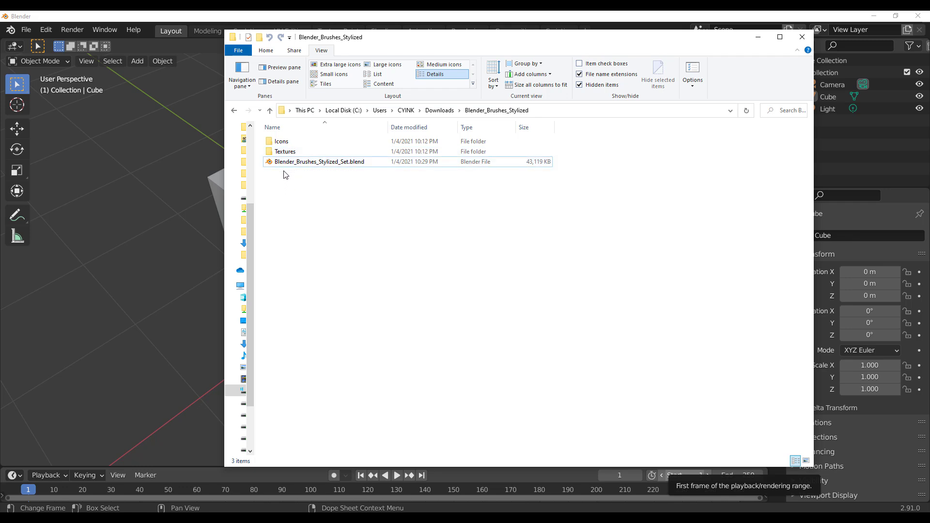
click(304, 163)
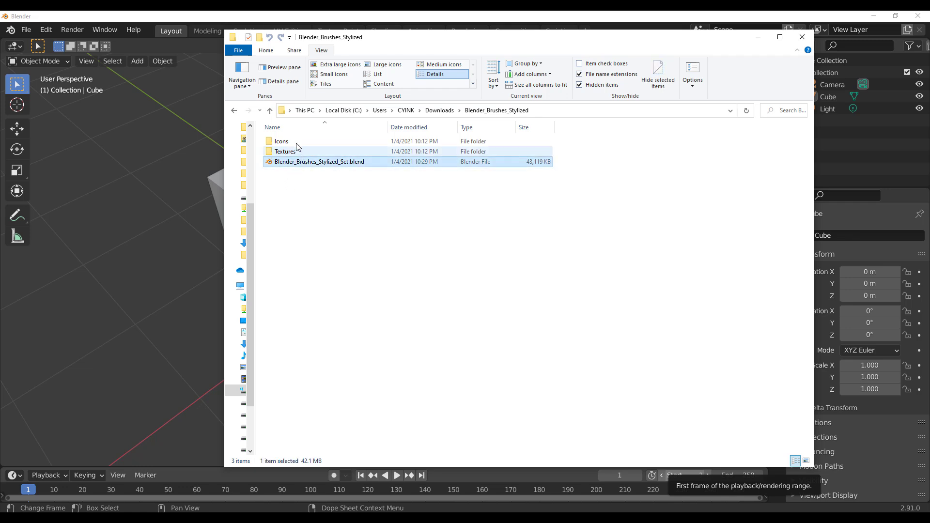
double_click(299, 143)
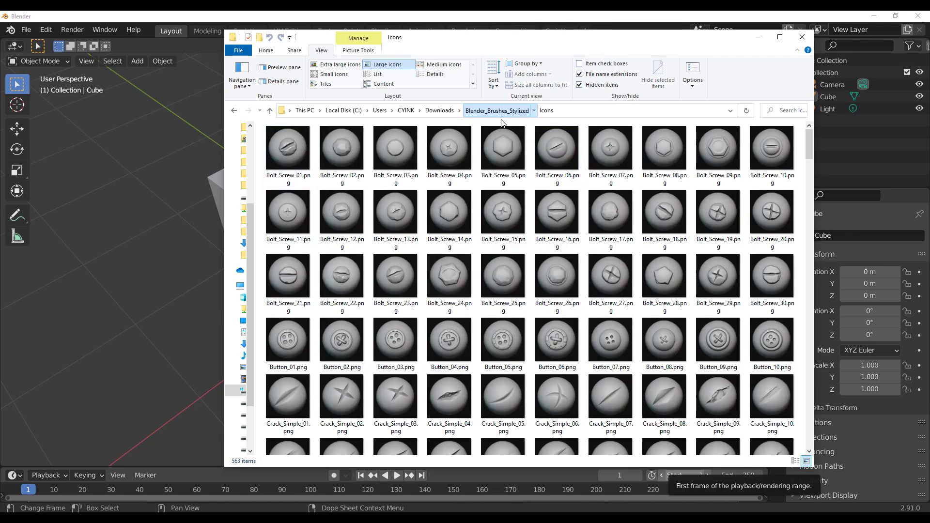
click(496, 111)
Step: Browse Textures > Alphas > Buttons, then drag Blender_Brushes_Stylized_Set.blend into Blender's viewport
double_click(285, 151)
double_click(285, 142)
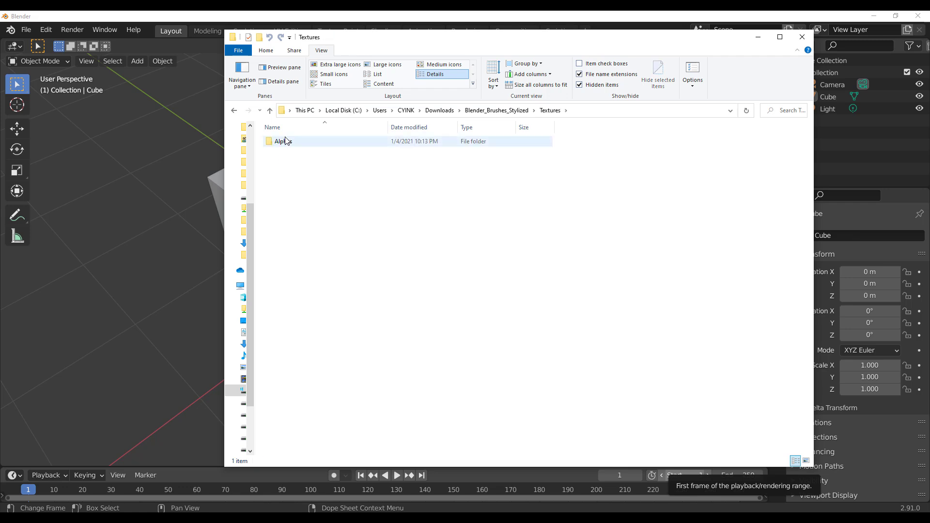
double_click(452, 201)
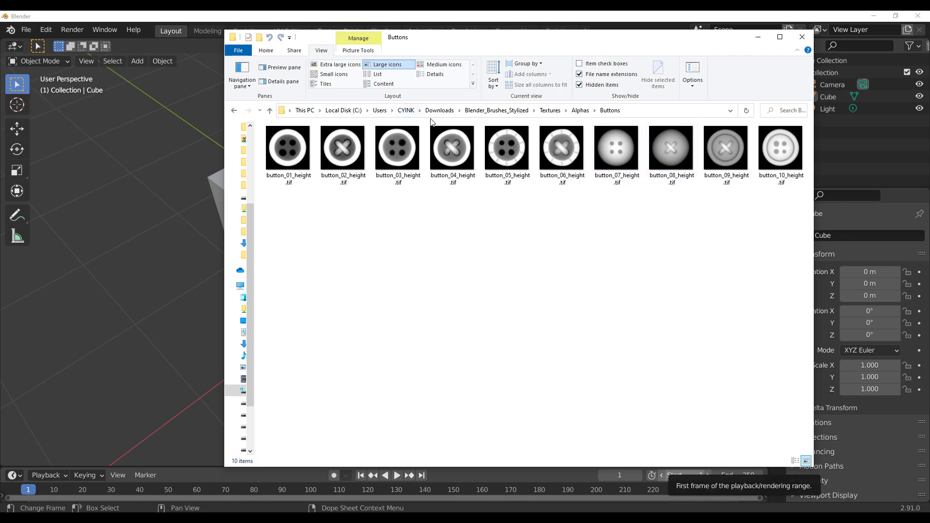
click(497, 111)
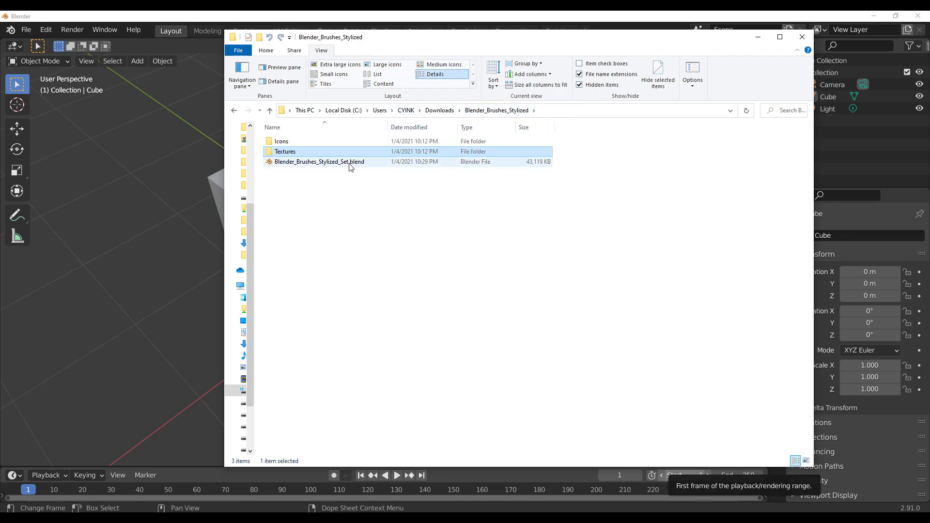
drag(351, 167, 126, 146)
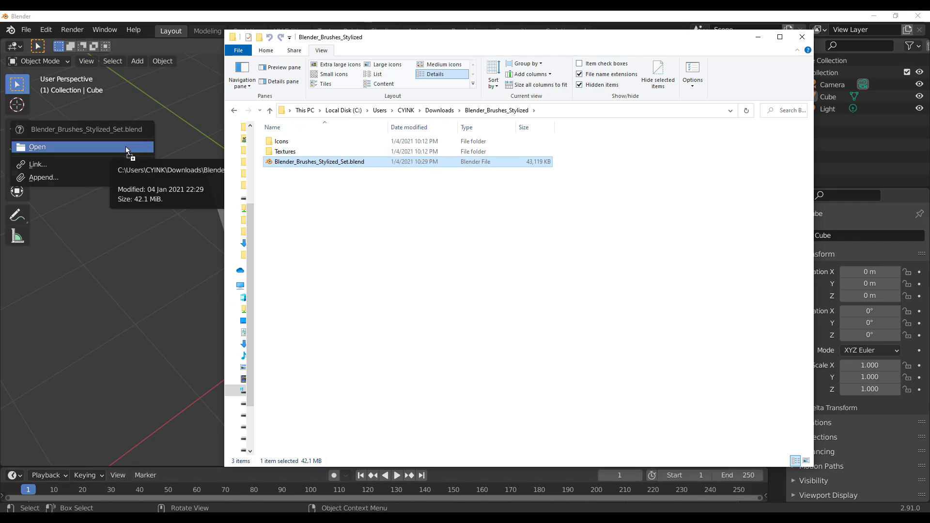
Step: Open Blender_Brushes_Stylized_Set.blend and add a Multiresolution modifier to the Roundcube sphere
click(126, 146)
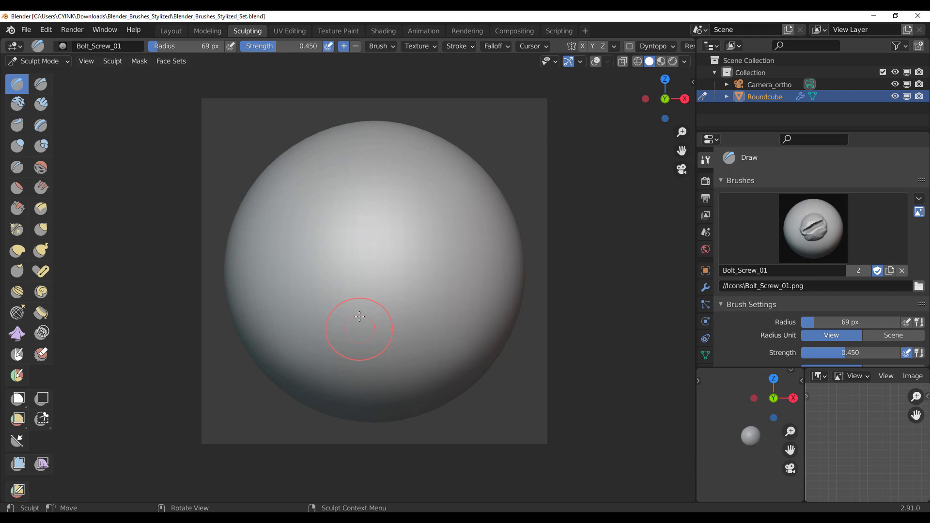
scroll(363, 181, up, 3)
scroll(364, 181, down, 1)
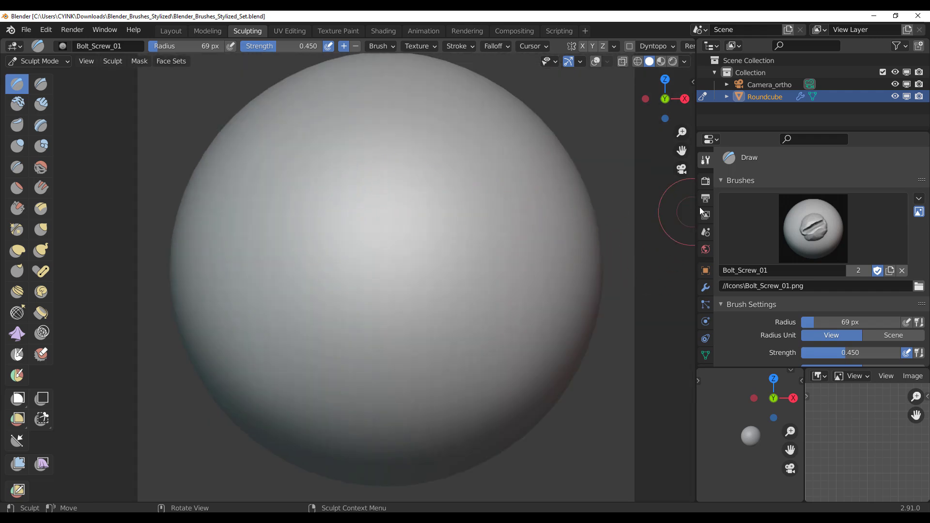
click(707, 289)
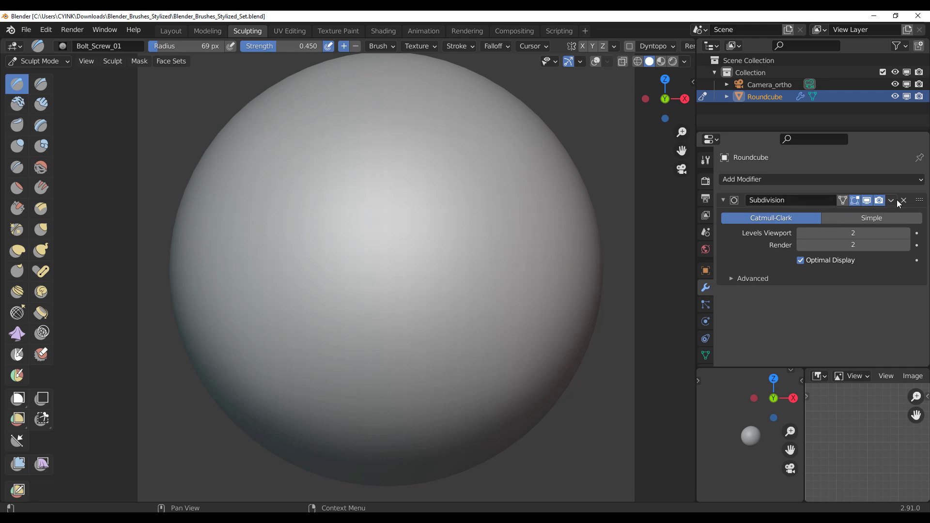
click(903, 180)
click(705, 319)
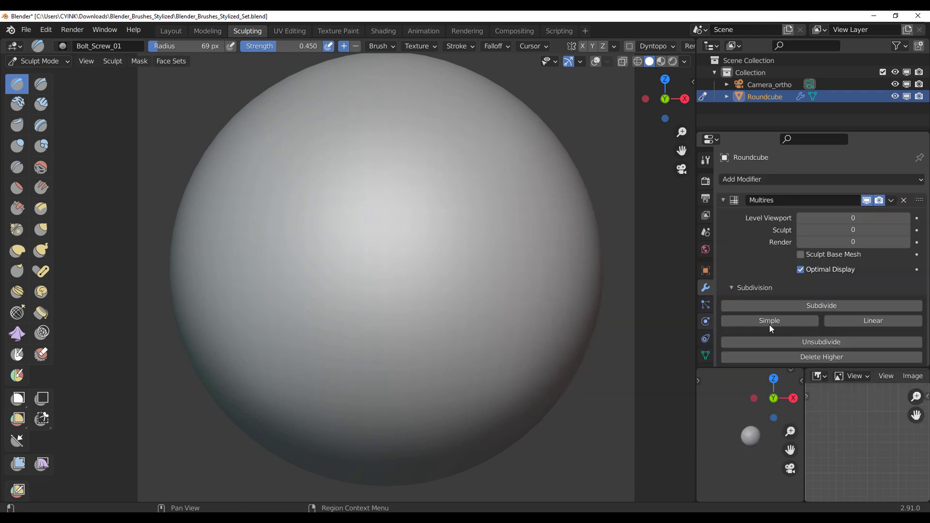
Step: Subdivide the Multires modifier repeatedly up to sculpt level 7
click(871, 232)
key(Return)
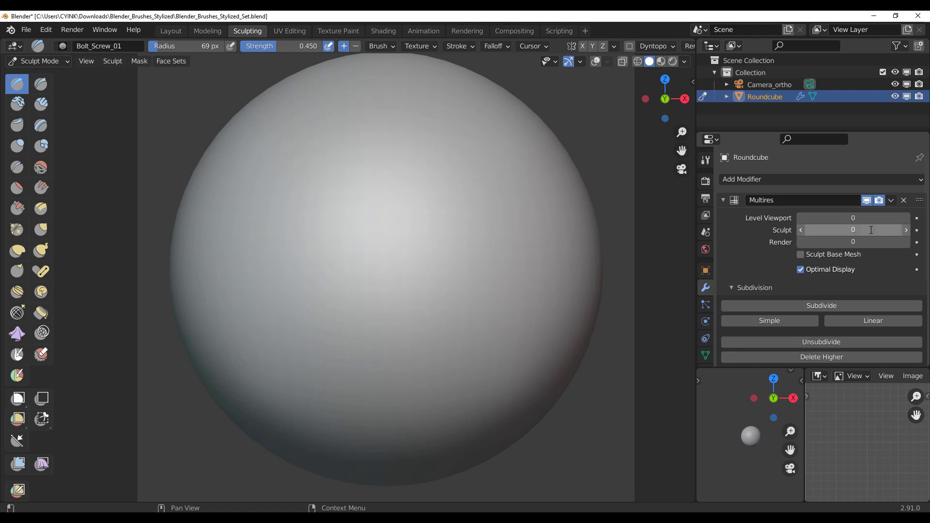
click(823, 306)
click(823, 306)
click(823, 306)
click(822, 306)
click(823, 306)
click(823, 306)
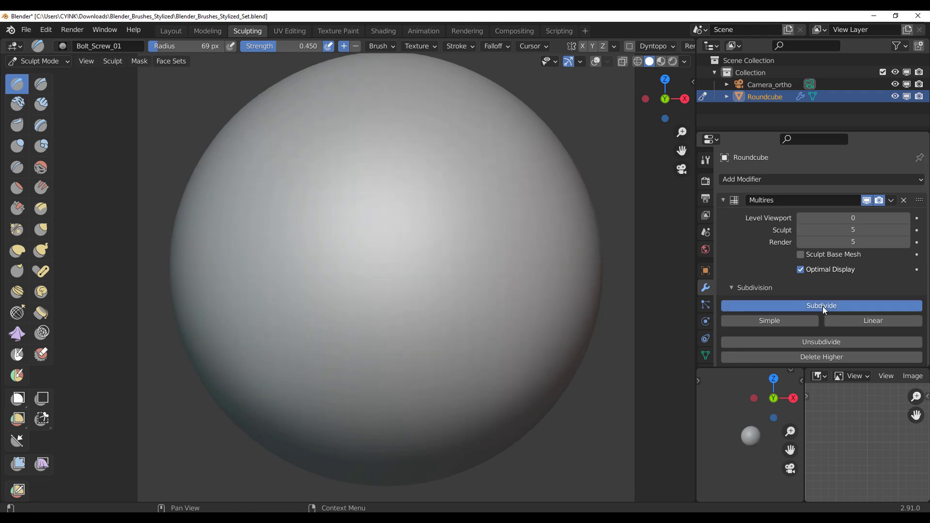
click(810, 307)
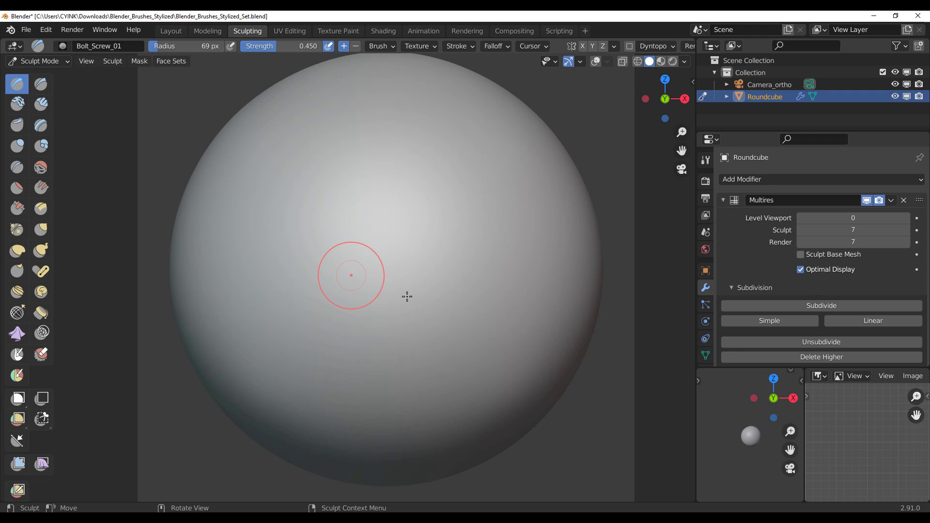
Step: Sculpt jagged cracks on the sphere with Crack_Simple_09 at 35 px radius, 0.350 strength
click(63, 46)
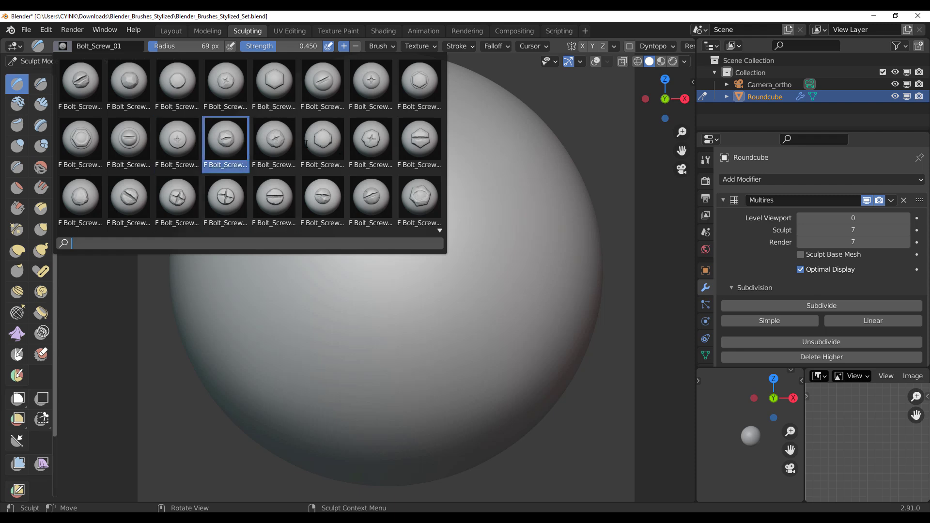
scroll(202, 144, down, 5)
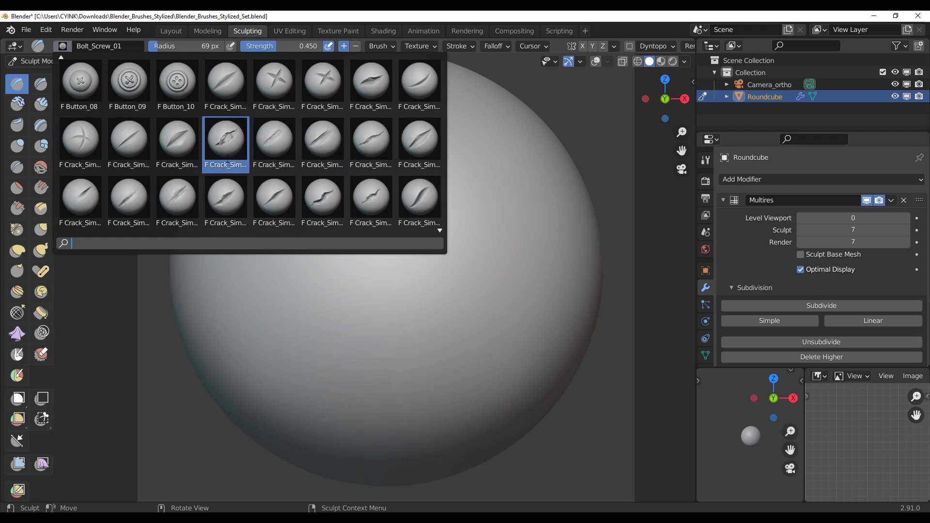
click(223, 142)
drag(392, 186, 274, 402)
Step: Orbit around the cracked sphere and scroll the brush browser up to the Button brushes
scroll(410, 289, down, 6)
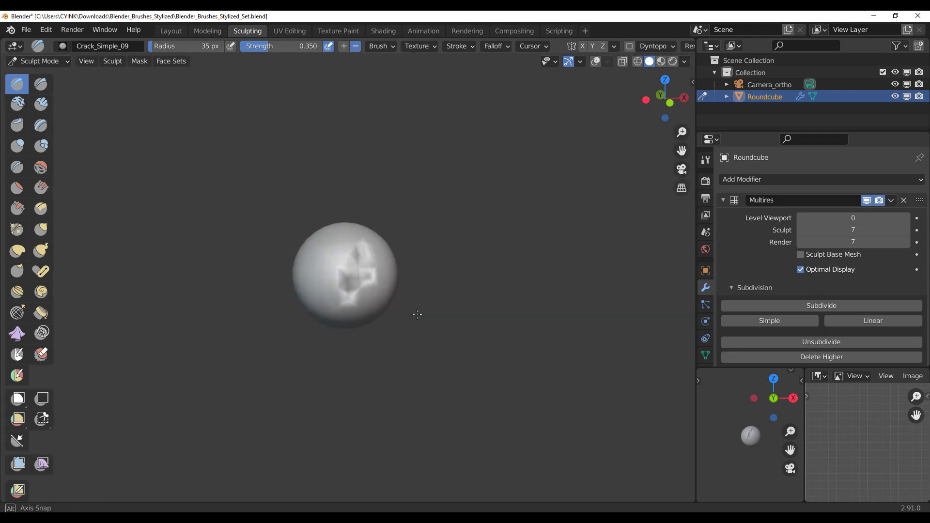
scroll(327, 235, up, 15)
mouse_move(353, 318)
middle_down()
mouse_move(339, 324)
mouse_move(359, 310)
mouse_move(354, 332)
mouse_move(382, 282)
mouse_move(329, 292)
mouse_move(361, 293)
middle_up()
scroll(339, 325, down, 12)
click(62, 46)
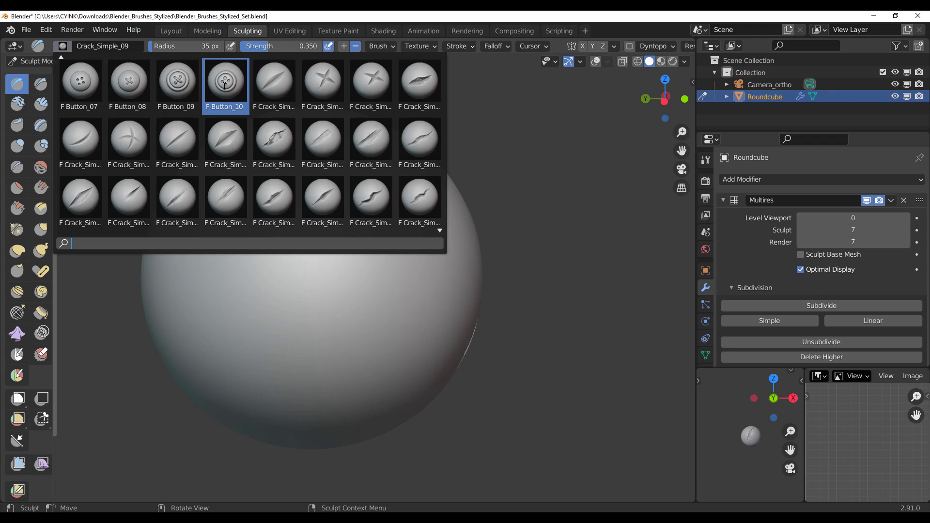
scroll(225, 86, up, 4)
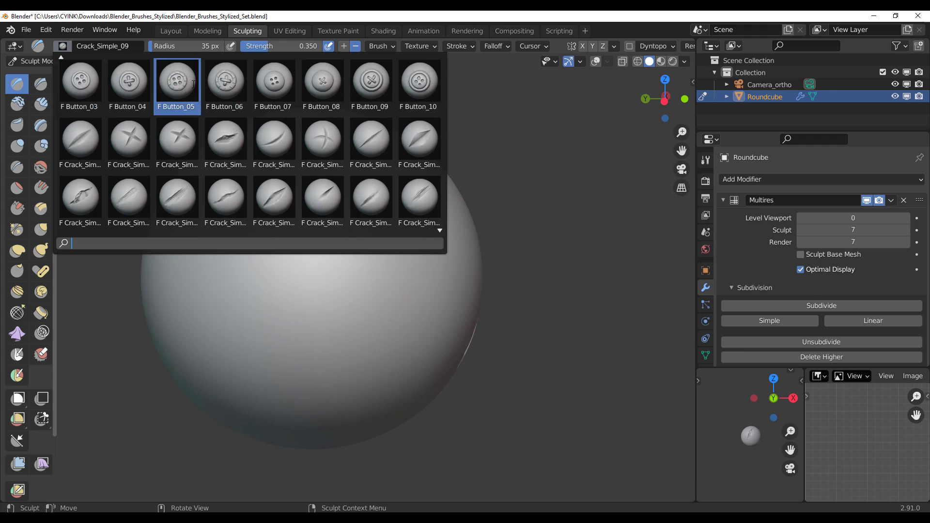
Step: Stamp a large sewn Button_06 button at 0.500 strength onto the sphere's side
click(226, 83)
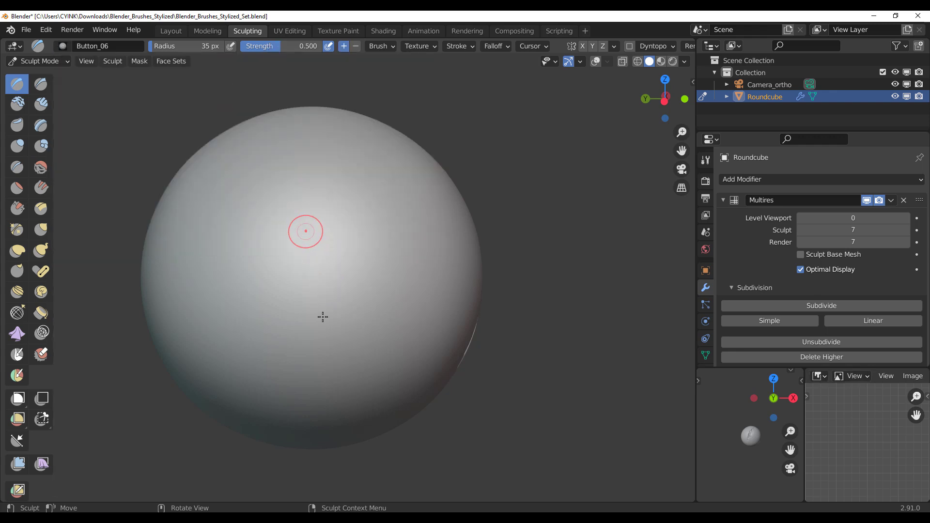
mouse_move(286, 206)
mouse_down()
mouse_move(321, 380)
mouse_move(322, 342)
mouse_up()
scroll(278, 256, up, 5)
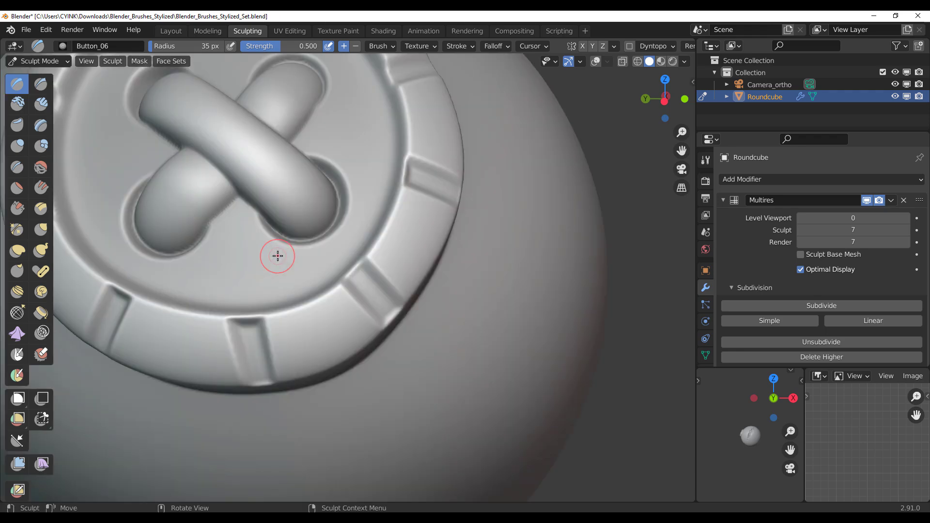
scroll(278, 256, down, 5)
middle_drag(297, 264, 300, 238)
scroll(419, 271, down, 2)
scroll(310, 262, up, 3)
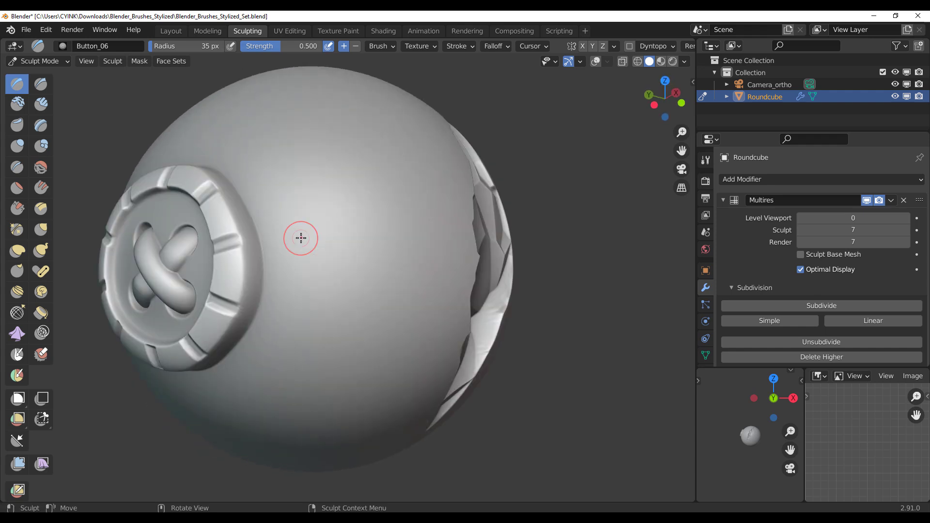
Step: Search 'crea', pick Creature_30 (94 px, strength 1.500) and sculpt a scale strip down the sphere
click(63, 46)
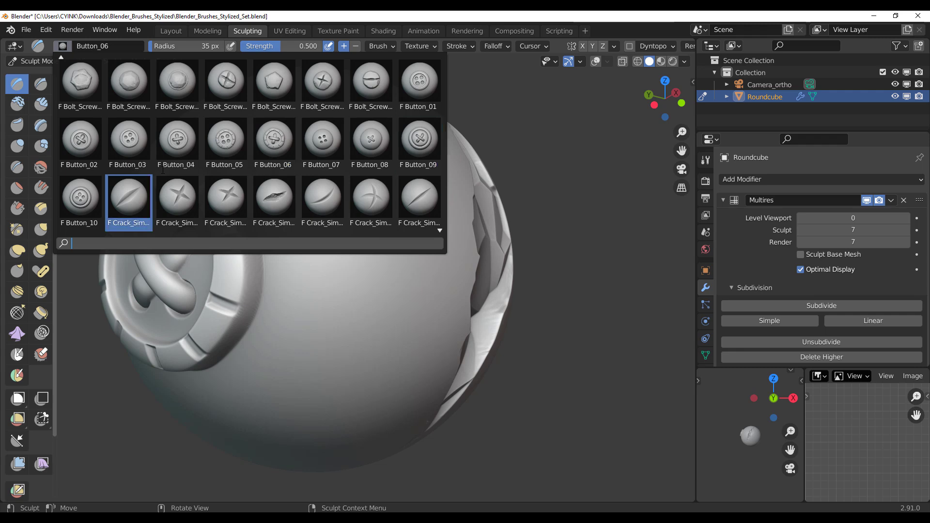
text(crea)
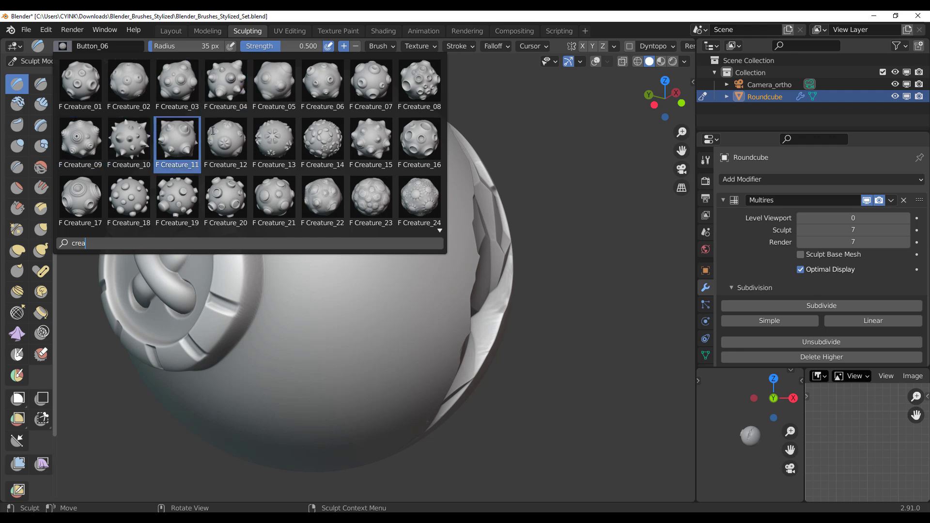
scroll(282, 137, down, 1)
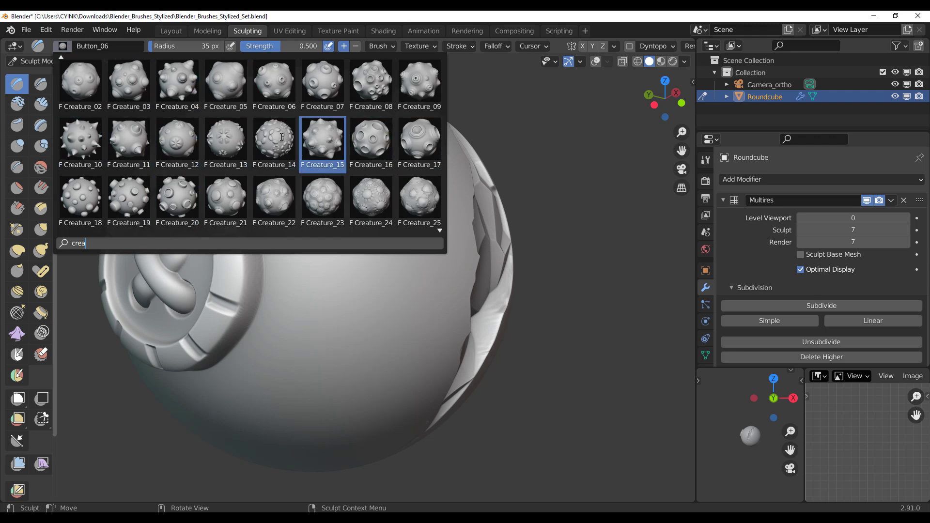
scroll(282, 137, down, 20)
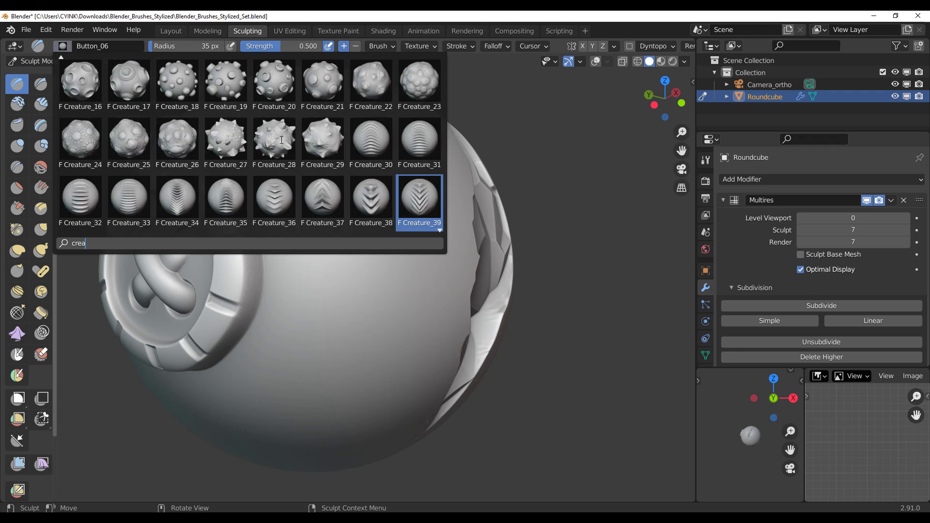
click(371, 140)
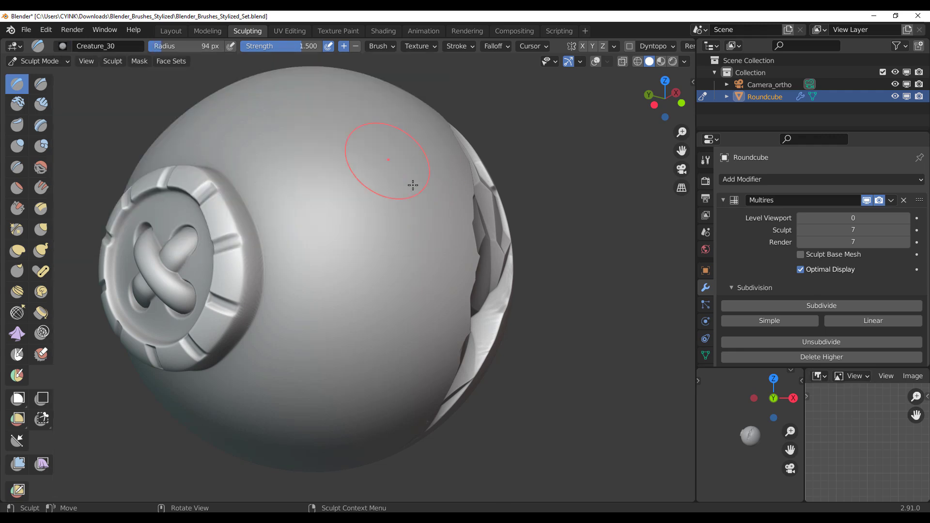
middle_drag(413, 185, 312, 157)
mouse_move(364, 109)
mouse_down()
mouse_move(321, 315)
mouse_move(330, 391)
mouse_up()
Step: Add more wavy scale strips across the upper sphere, orbiting between strokes
middle_drag(549, 279, 583, 202)
mouse_move(243, 433)
mouse_down()
mouse_move(237, 359)
mouse_move(262, 167)
mouse_up()
mouse_move(261, 167)
middle_down()
mouse_move(237, 216)
mouse_move(256, 233)
mouse_move(394, 277)
middle_up()
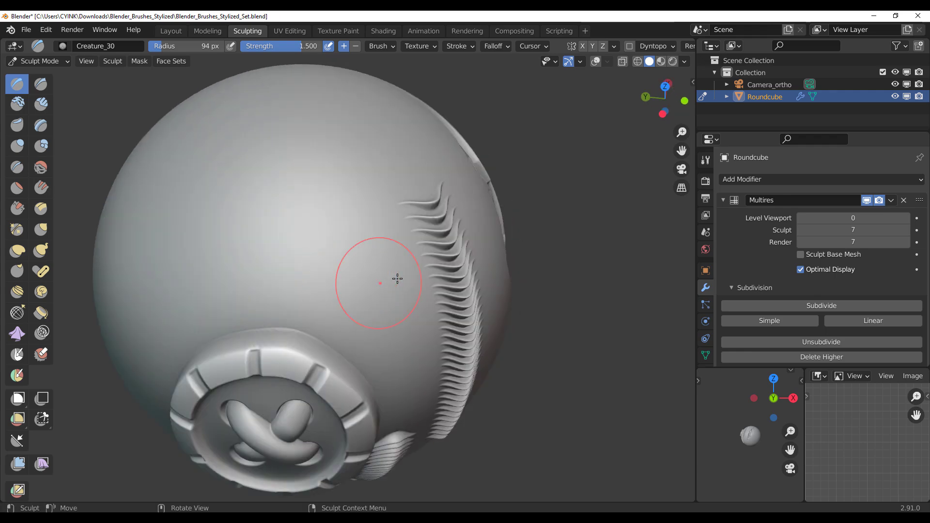
mouse_move(364, 139)
mouse_down()
mouse_move(179, 204)
mouse_move(278, 232)
mouse_move(344, 285)
mouse_up()
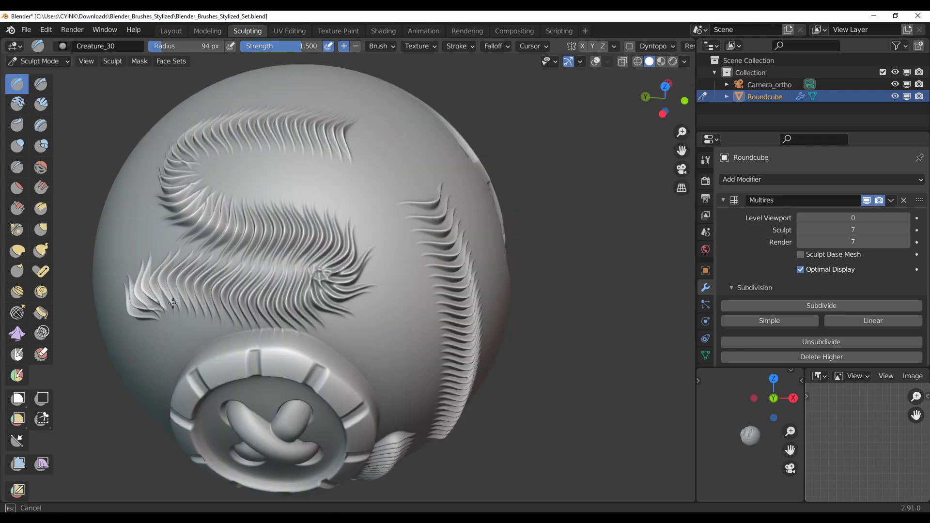
mouse_move(343, 285)
middle_down()
mouse_move(285, 224)
mouse_move(291, 244)
mouse_move(211, 257)
mouse_move(246, 241)
middle_up()
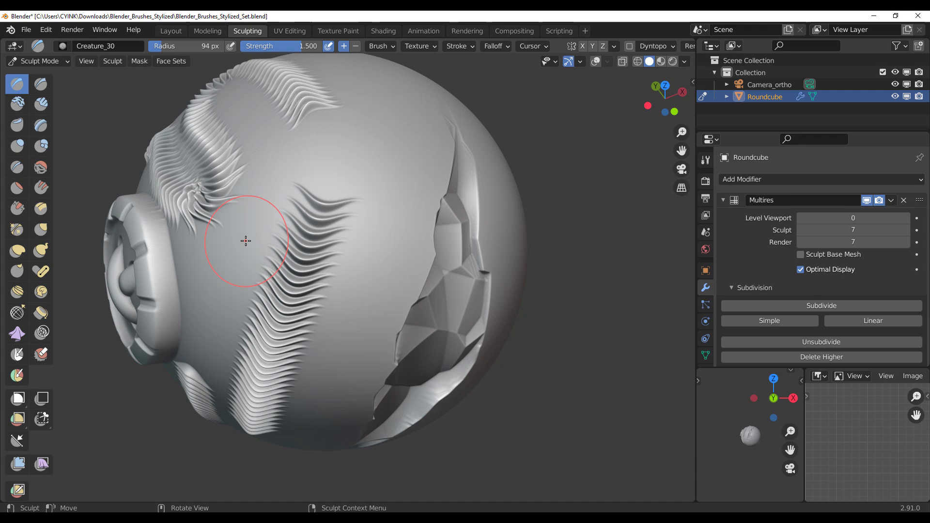
middle_drag(318, 187, 182, 162)
Step: Search 'rock' and paint layered rock ridges with the Rocks_Layered_12 brush
click(62, 45)
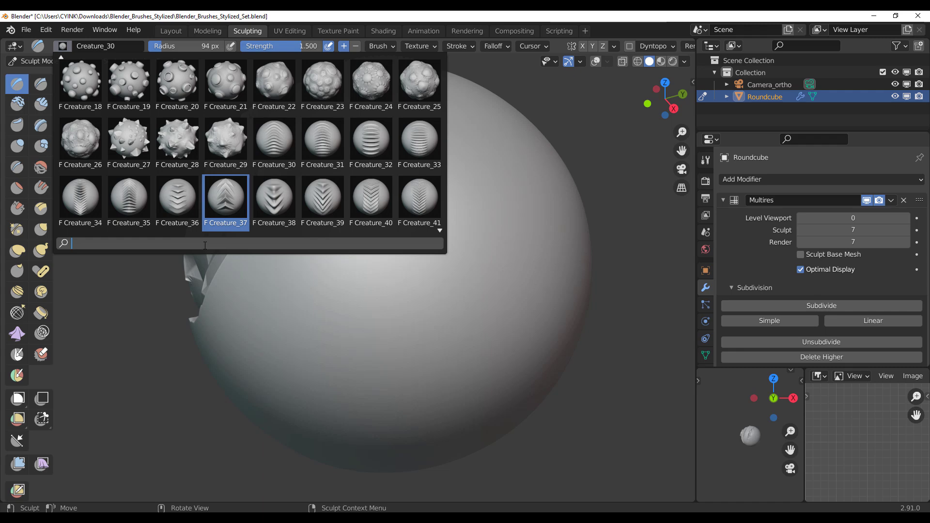
text(rock)
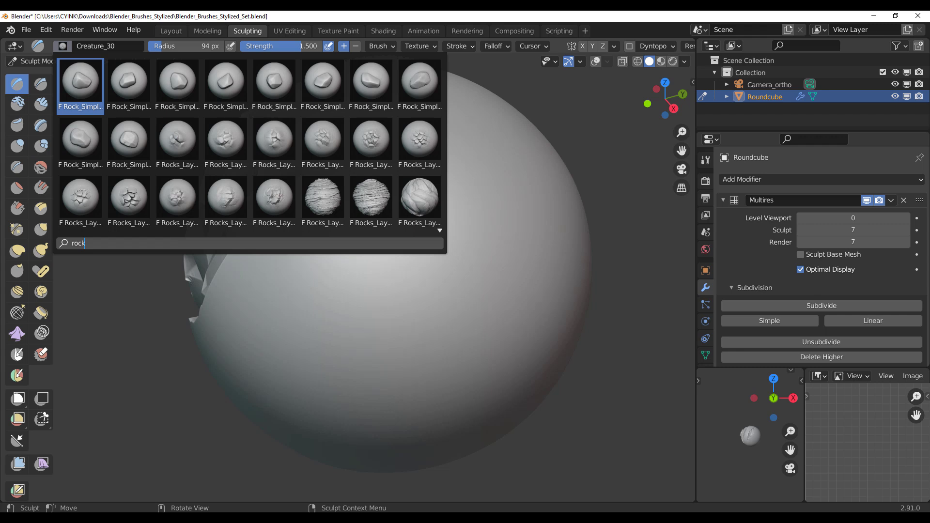
click(326, 201)
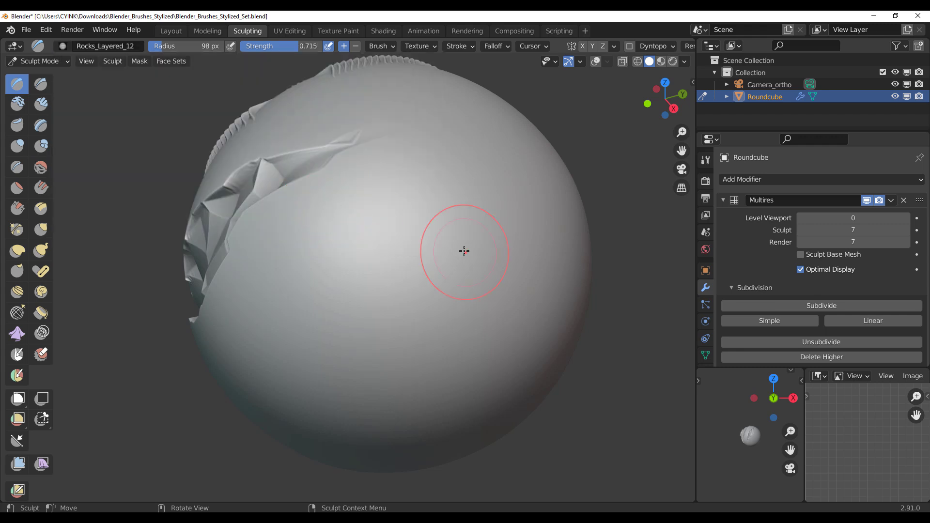
mouse_move(461, 249)
middle_down()
mouse_move(386, 243)
mouse_move(443, 268)
middle_up()
mouse_move(510, 303)
mouse_down()
mouse_move(502, 295)
mouse_move(481, 343)
mouse_up()
mouse_move(481, 342)
middle_down()
mouse_move(453, 288)
mouse_move(479, 315)
mouse_move(494, 305)
mouse_move(458, 318)
mouse_move(516, 272)
mouse_move(457, 332)
mouse_move(484, 301)
mouse_move(488, 311)
mouse_move(395, 326)
mouse_move(378, 314)
mouse_move(368, 262)
middle_up()
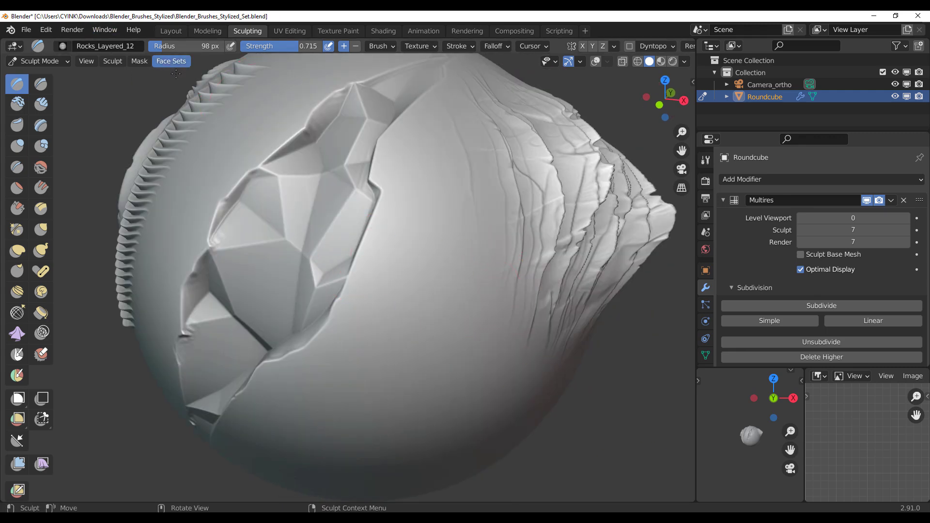
mouse_move(368, 261)
middle_down()
mouse_move(344, 276)
mouse_move(339, 267)
mouse_move(396, 285)
mouse_move(415, 257)
mouse_move(310, 204)
middle_up()
Step: Stamp scattered rocks onto the sphere with the Rocks_Scatter_04 brush
click(63, 46)
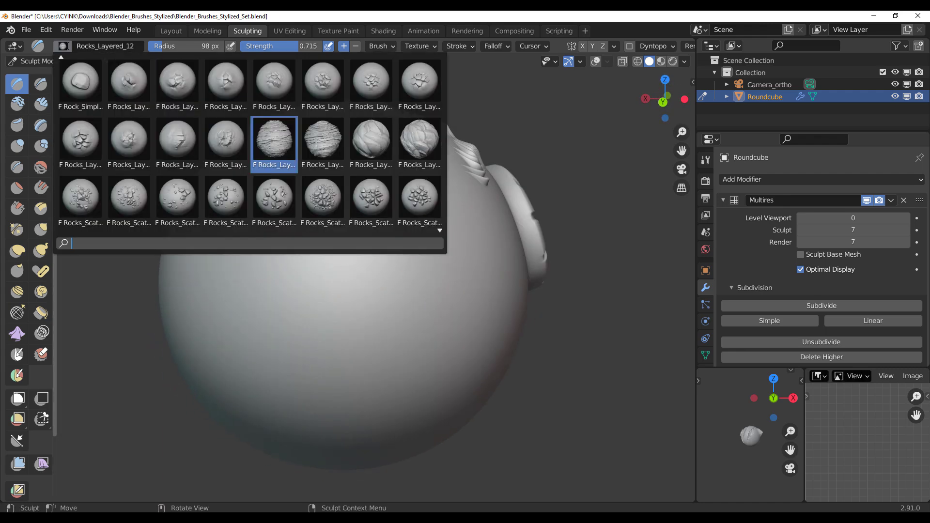
click(217, 196)
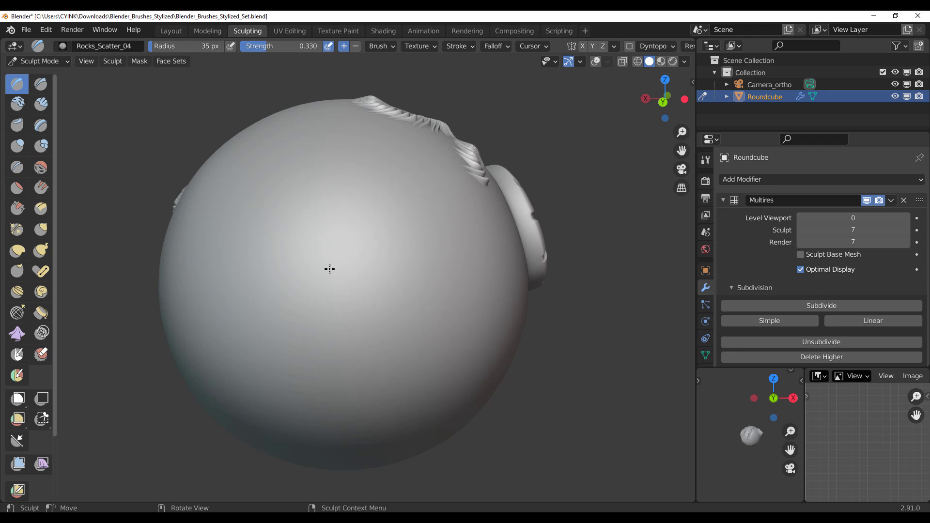
drag(281, 203, 339, 261)
mouse_move(351, 328)
middle_down()
mouse_move(253, 307)
mouse_move(295, 193)
middle_up()
Step: Stamp a large rock cluster with Rocks_Scatter_08 at 35 px, strength 0.330
click(50, 51)
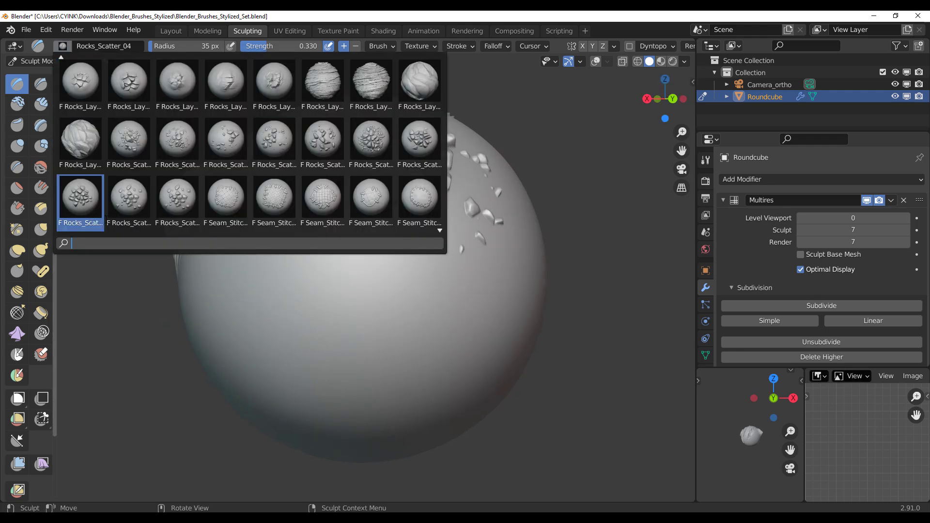
click(79, 203)
mouse_move(340, 270)
mouse_down()
mouse_move(368, 367)
mouse_move(394, 373)
mouse_move(432, 353)
mouse_move(463, 281)
mouse_up()
middle_drag(450, 334, 391, 315)
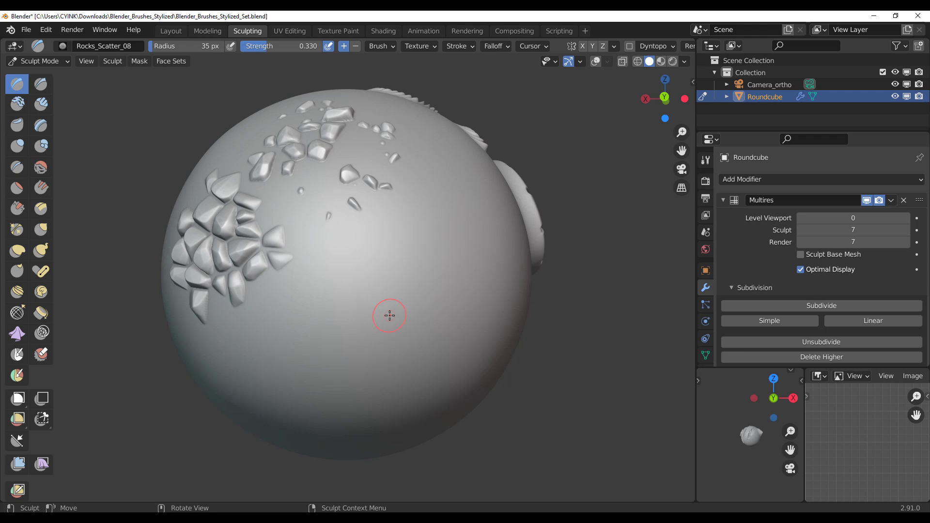
middle_drag(388, 324, 450, 388)
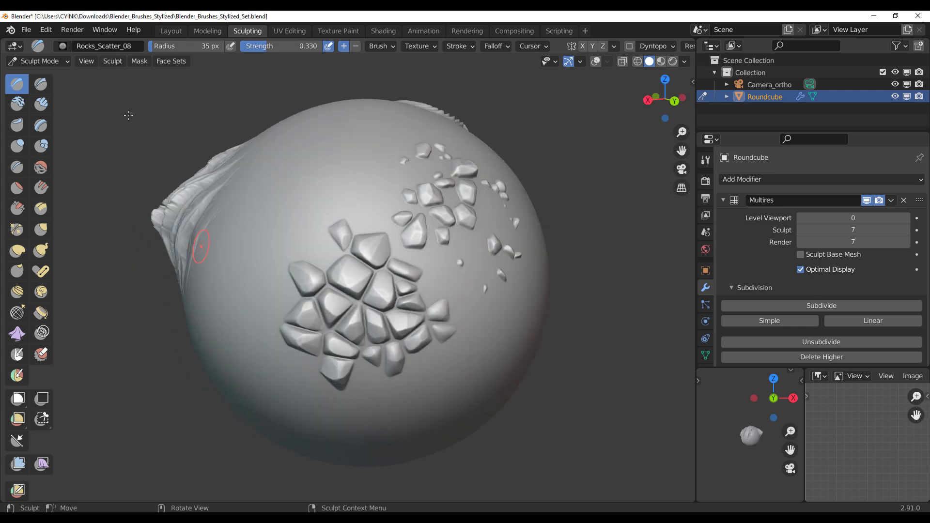
Step: Stamp a woven stitch patch onto the sphere with a seam stitch patch brush
click(62, 45)
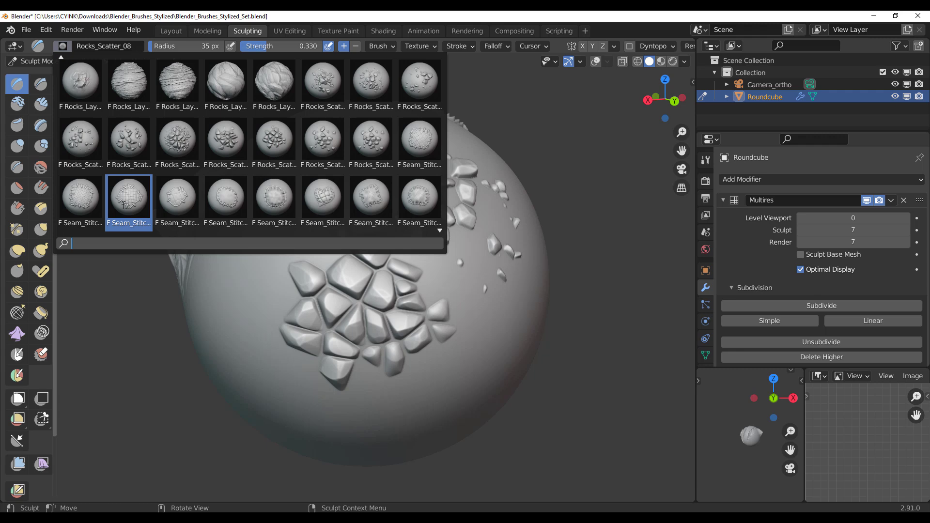
click(77, 203)
mouse_move(270, 385)
middle_down()
mouse_move(366, 266)
mouse_move(291, 277)
middle_up()
drag(280, 296, 321, 337)
scroll(230, 240, up, 4)
middle_drag(230, 240, 342, 249)
scroll(280, 270, down, 6)
Step: Sculpt a curved seam with a simple Seam_Stitch brush, then select a Seam_Stitch_Patch brush at 265 px
click(63, 45)
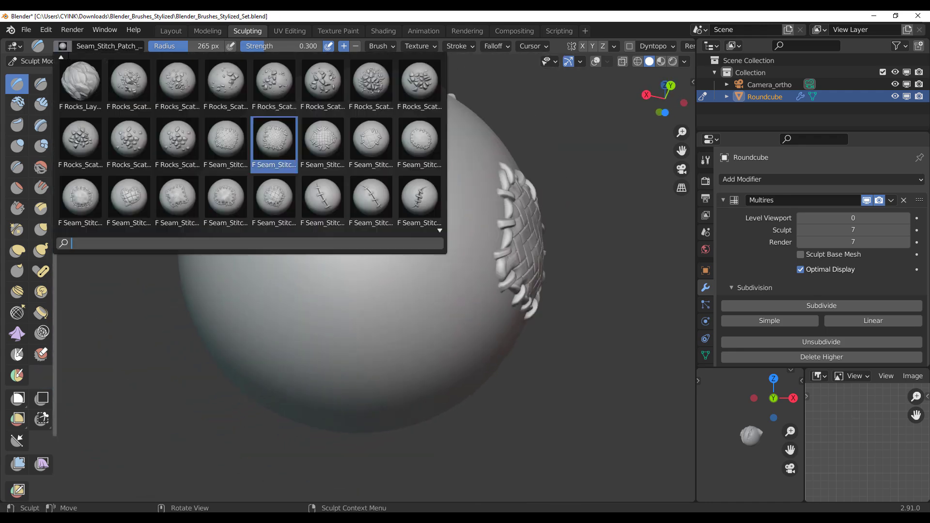
click(322, 197)
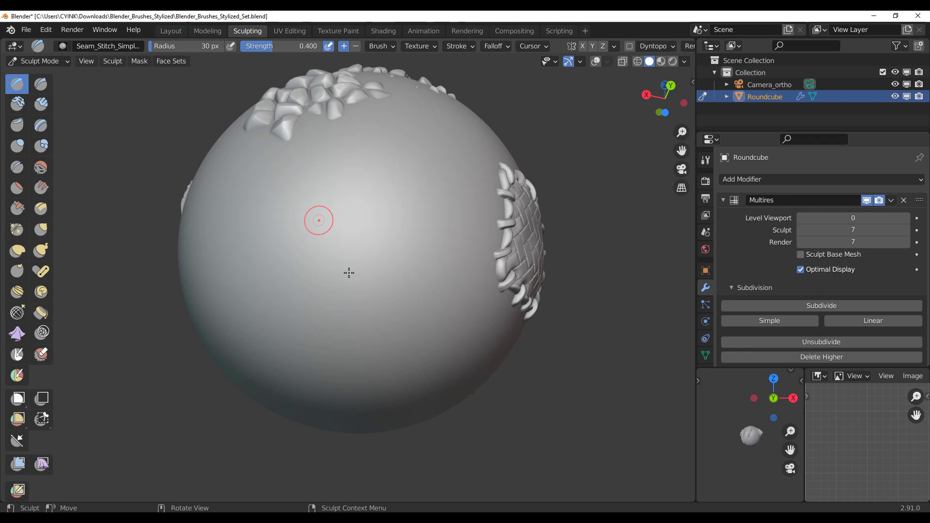
middle_drag(317, 218, 353, 251)
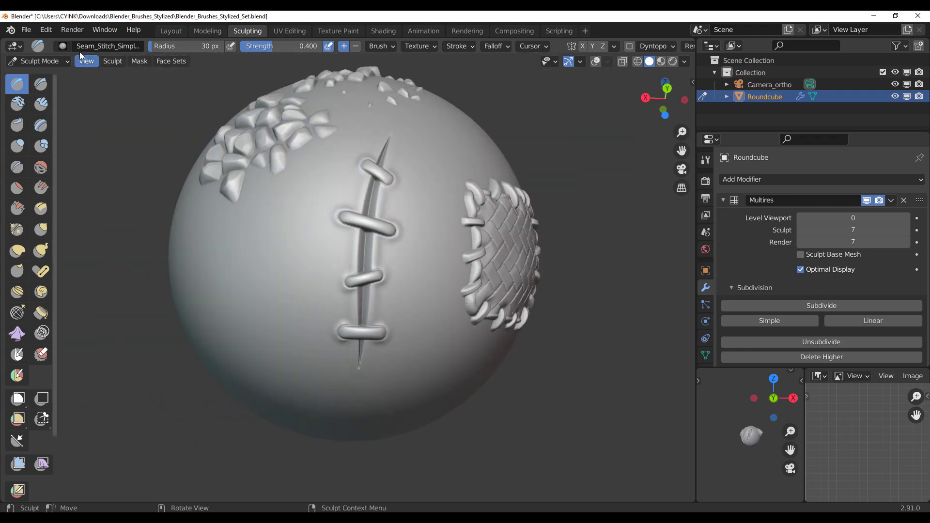
click(62, 46)
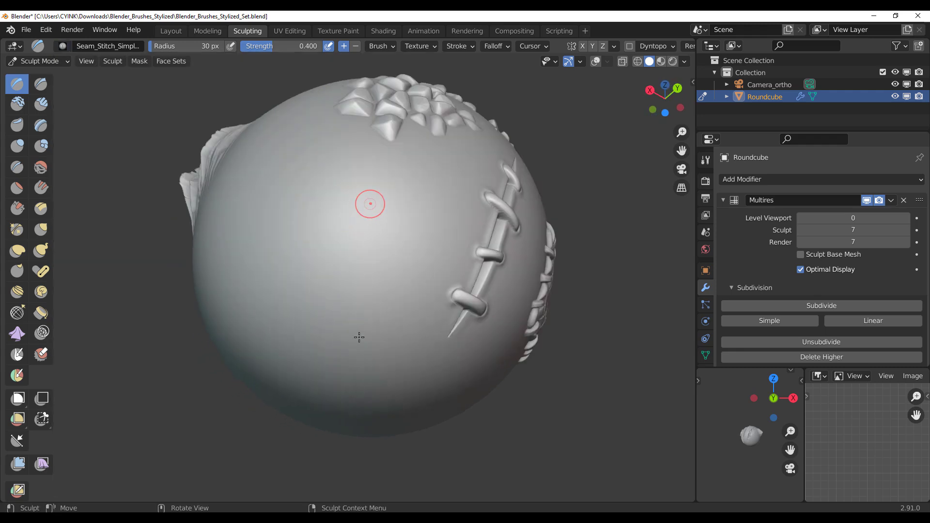
mouse_move(371, 204)
mouse_down()
mouse_move(357, 315)
mouse_move(316, 297)
mouse_move(305, 281)
mouse_up()
click(63, 45)
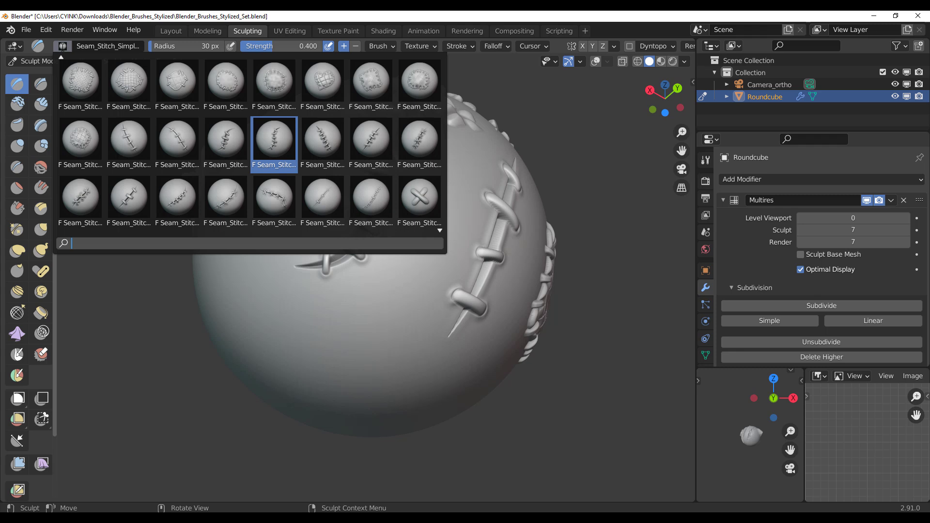
click(177, 83)
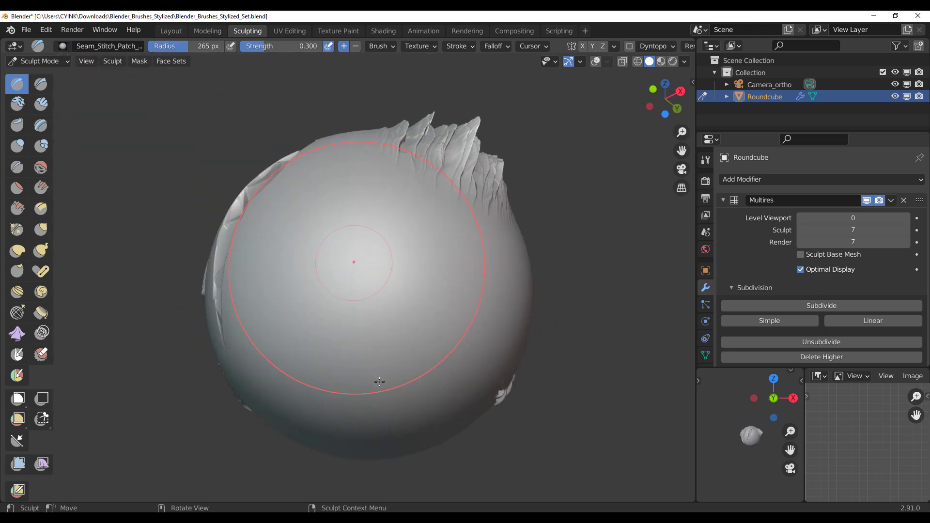
Step: Stamp a stitched patch, then switch to a Seam_Stitch_Simple brush at 30 px, strength 0.350
drag(379, 382, 386, 388)
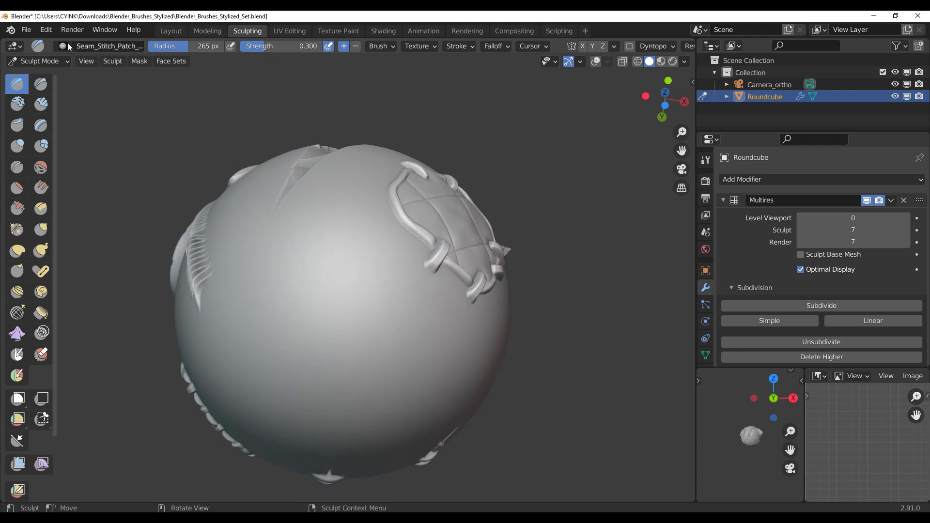
click(68, 46)
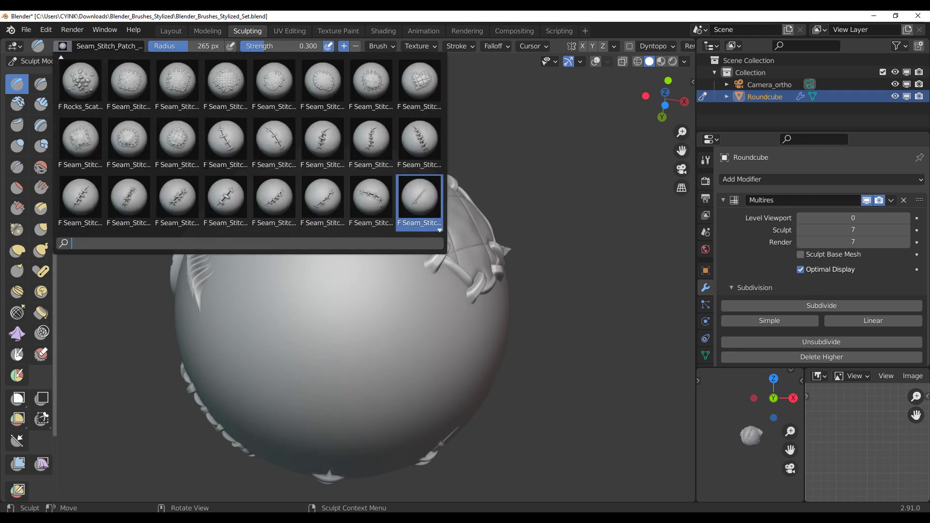
scroll(419, 199, down, 3)
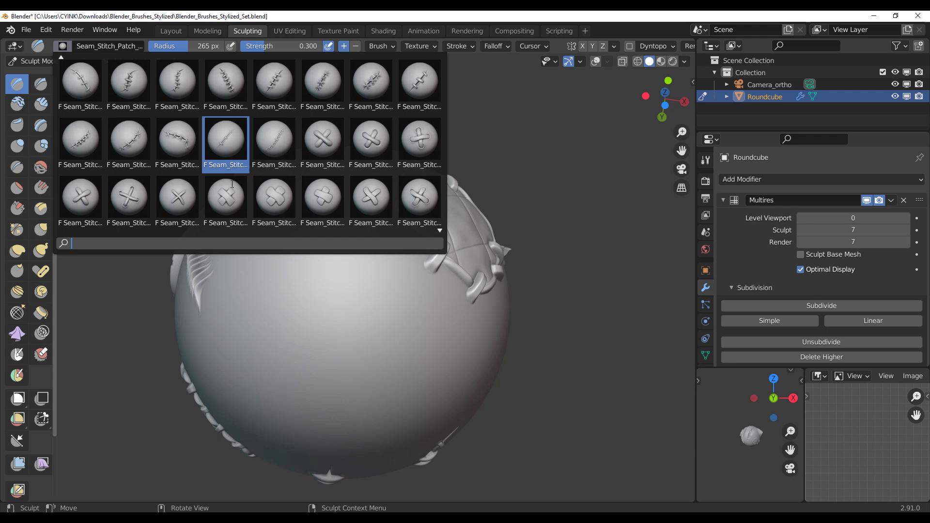
click(236, 201)
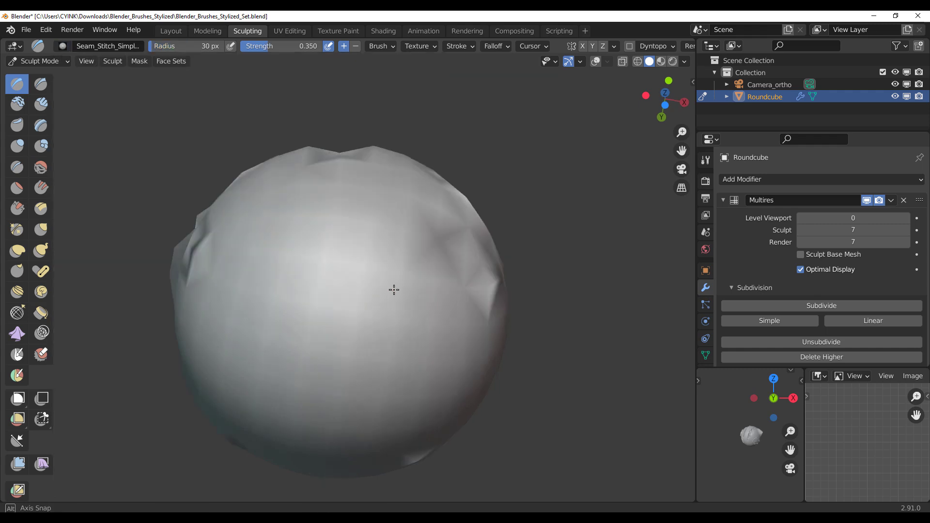
middle_drag(393, 288, 312, 243)
mouse_move(355, 345)
middle_down()
mouse_move(328, 343)
mouse_move(242, 270)
mouse_move(278, 297)
mouse_move(259, 320)
middle_up()
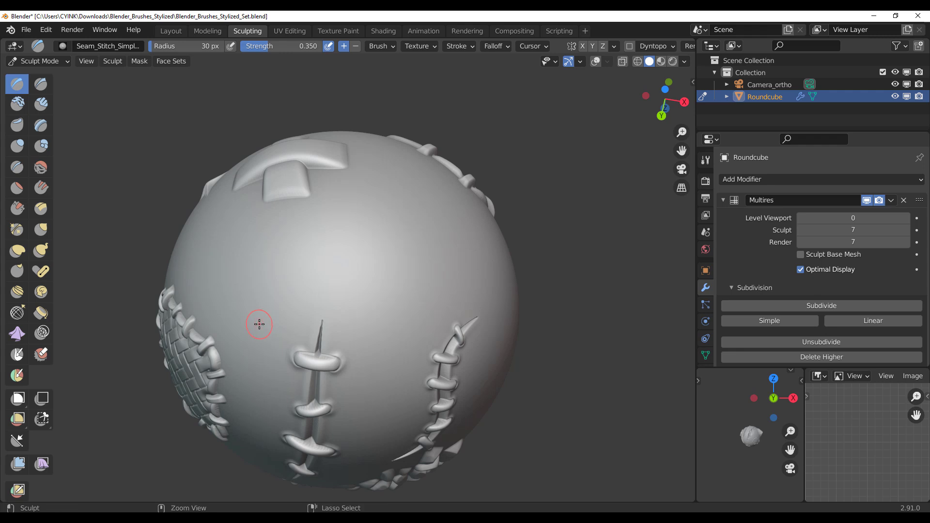
Step: Stamp a diagonal row of cross stitches down the sphere and undo them again
key(ctrl+z)
key(ctrl+z)
key(ctrl+z)
key(ctrl+z)
mouse_move(354, 306)
middle_down()
mouse_move(311, 374)
mouse_move(278, 315)
mouse_move(360, 262)
middle_up()
mouse_move(403, 205)
mouse_down()
mouse_move(414, 238)
mouse_move(385, 233)
mouse_move(393, 255)
mouse_move(366, 273)
mouse_move(370, 296)
mouse_move(343, 308)
mouse_move(342, 336)
mouse_move(298, 344)
mouse_move(279, 375)
mouse_up()
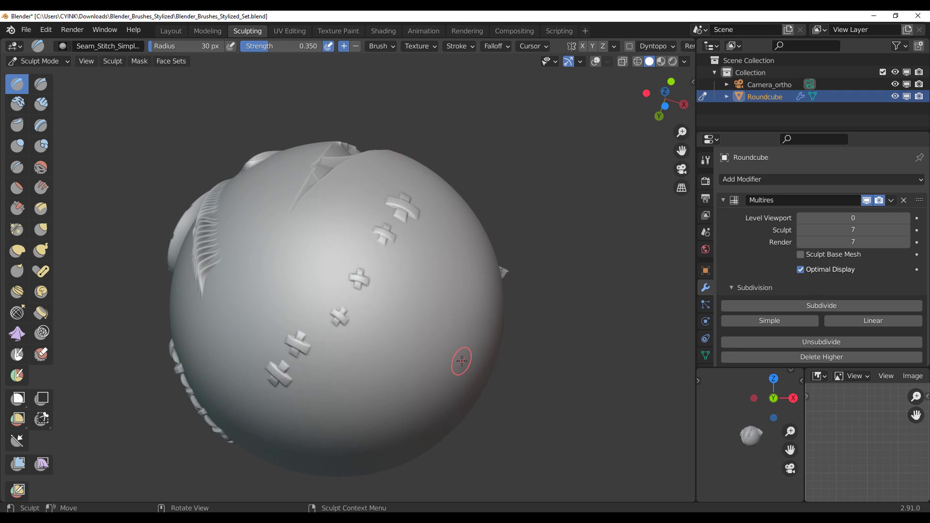
key(ctrl+z)
key(ctrl+z)
key(ctrl+z)
key(ctrl+z)
key(ctrl+z)
key(ctrl+z)
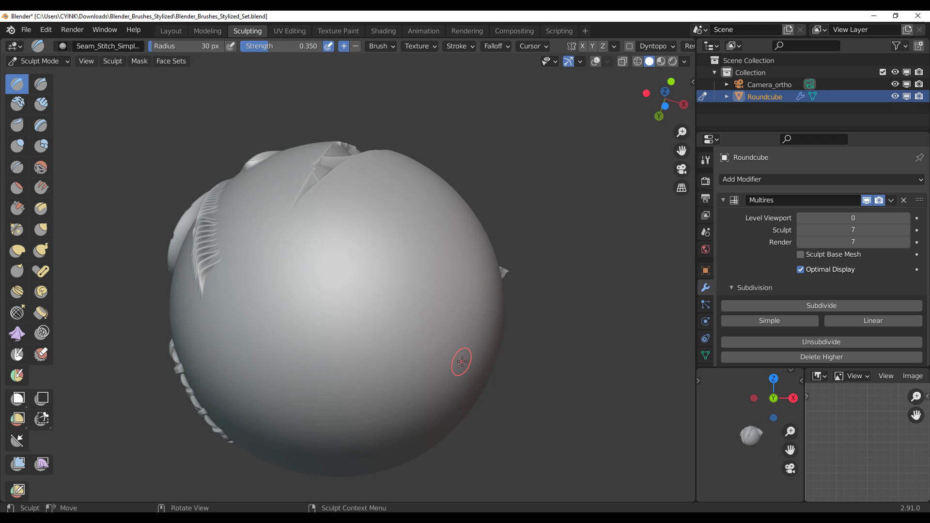
mouse_move(461, 361)
middle_down()
mouse_move(478, 334)
mouse_move(468, 337)
middle_up()
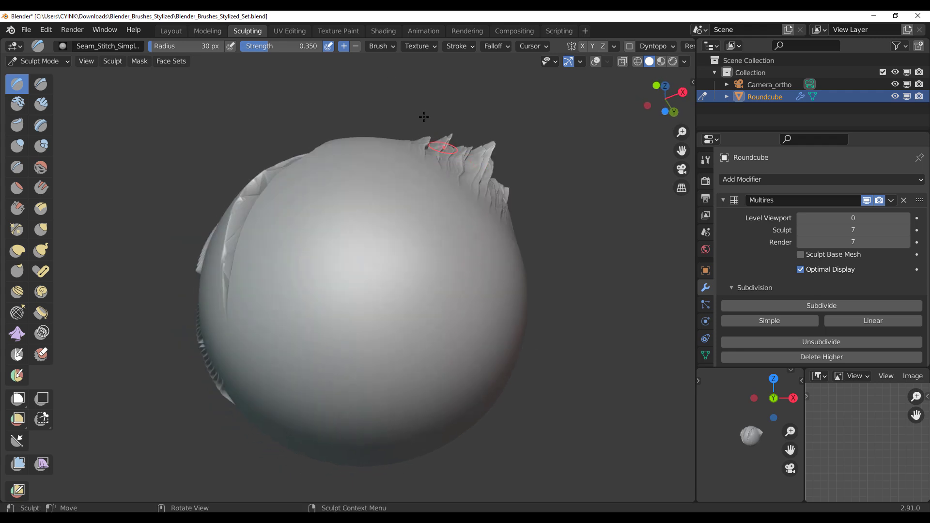
Step: Set the brush Stroke Method to Line and try a straight stitch line, then undo it
click(463, 46)
click(475, 68)
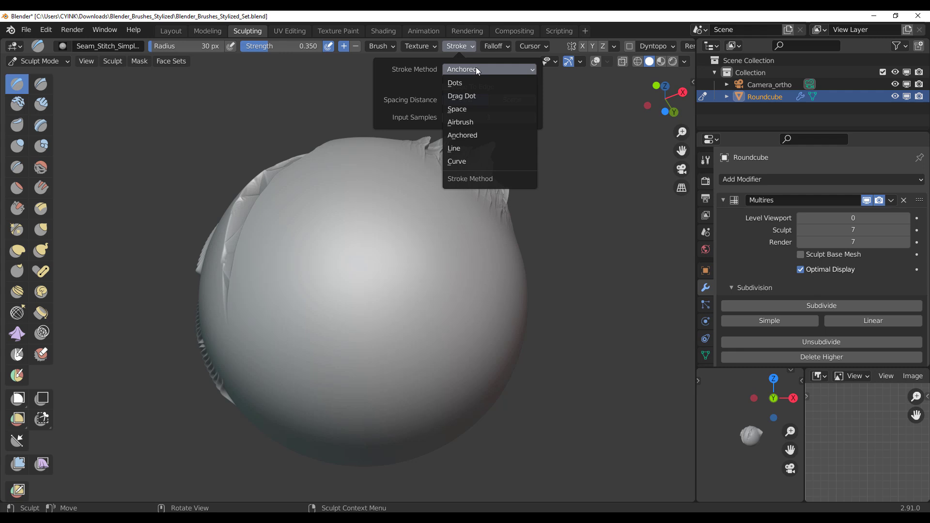
click(475, 148)
middle_drag(465, 175, 410, 199)
drag(340, 144, 352, 456)
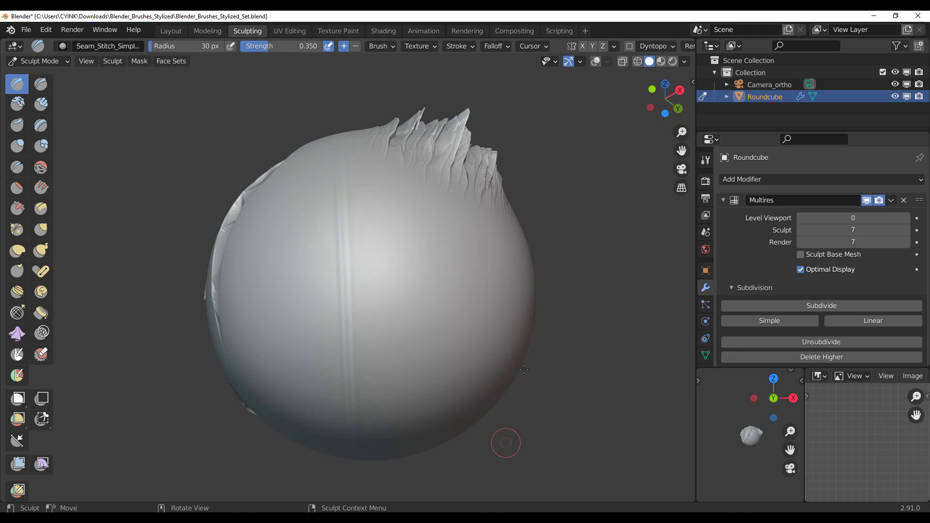
key(ctrl+z)
Step: Raise the stroke spacing to about 21%, test another straight stitch line, and undo it
click(460, 46)
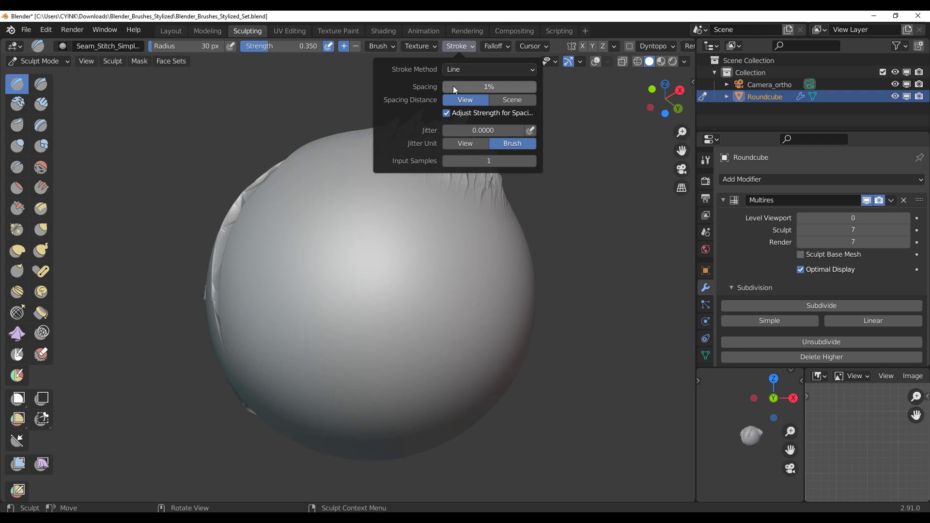
drag(454, 88, 457, 88)
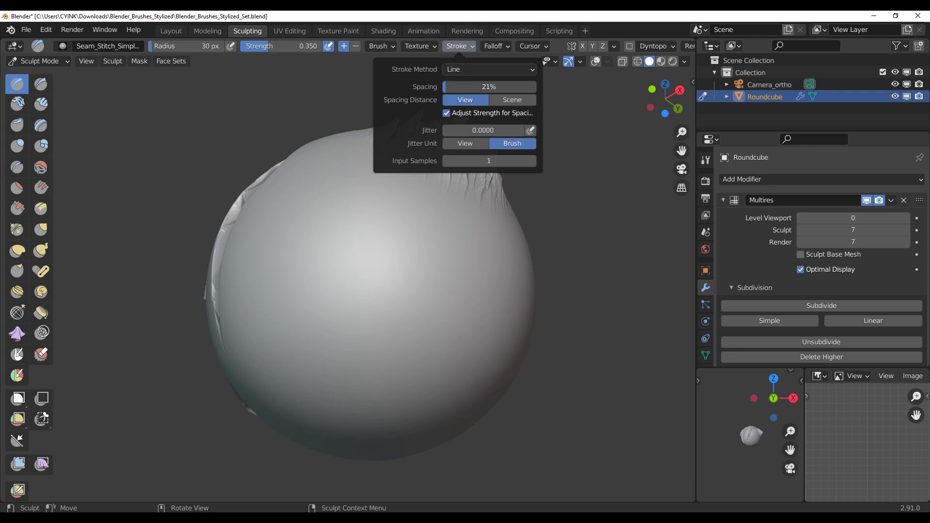
drag(338, 151, 338, 438)
middle_drag(479, 356, 502, 341)
scroll(502, 341, up, 5)
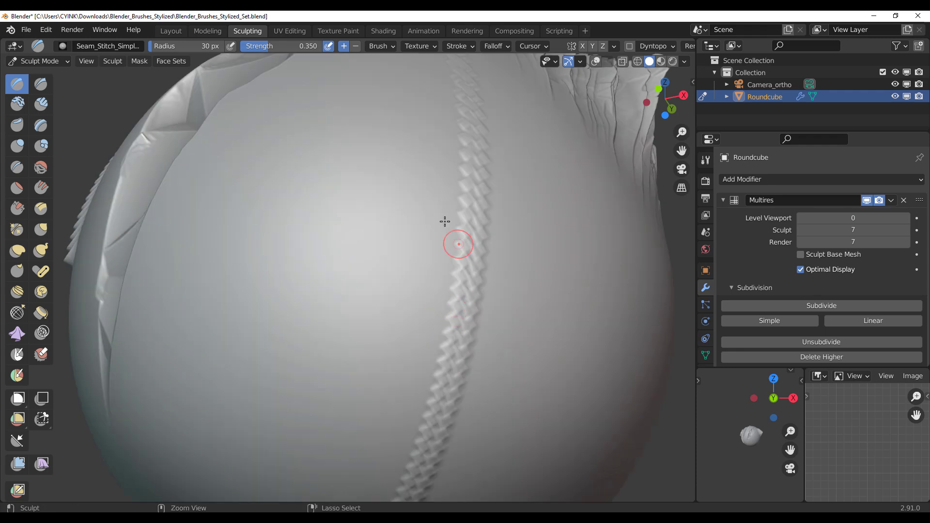
key(ctrl+z)
Step: Stamp a vertical column of X stitches from the sphere's top downward
click(460, 47)
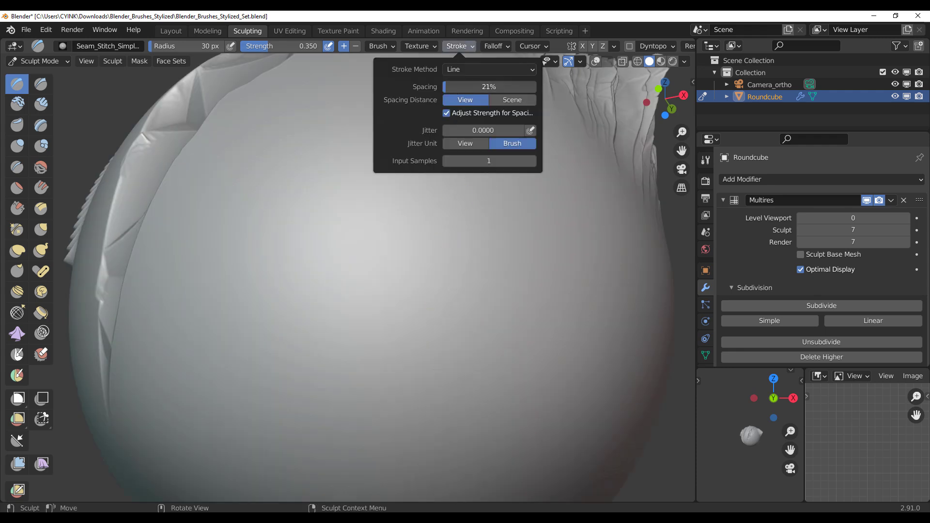
scroll(428, 255, down, 5)
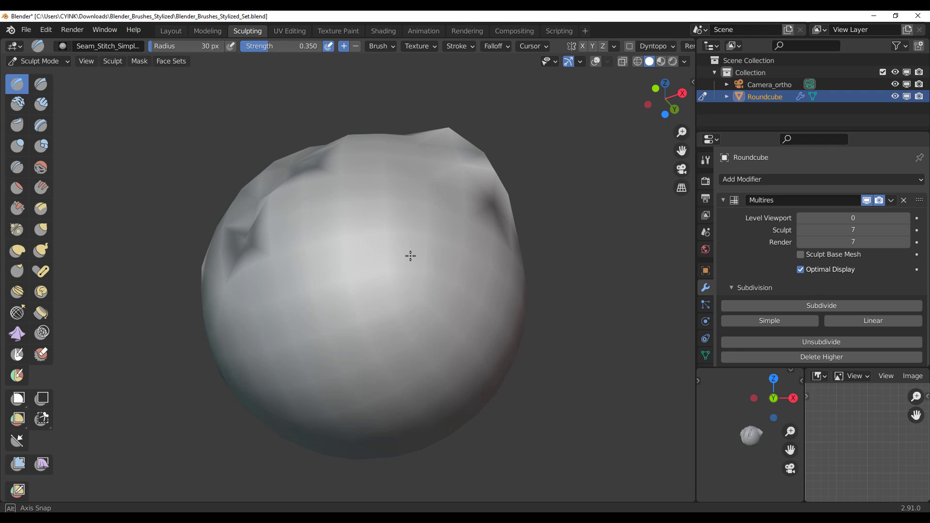
middle_drag(409, 256, 370, 180)
drag(359, 174, 353, 438)
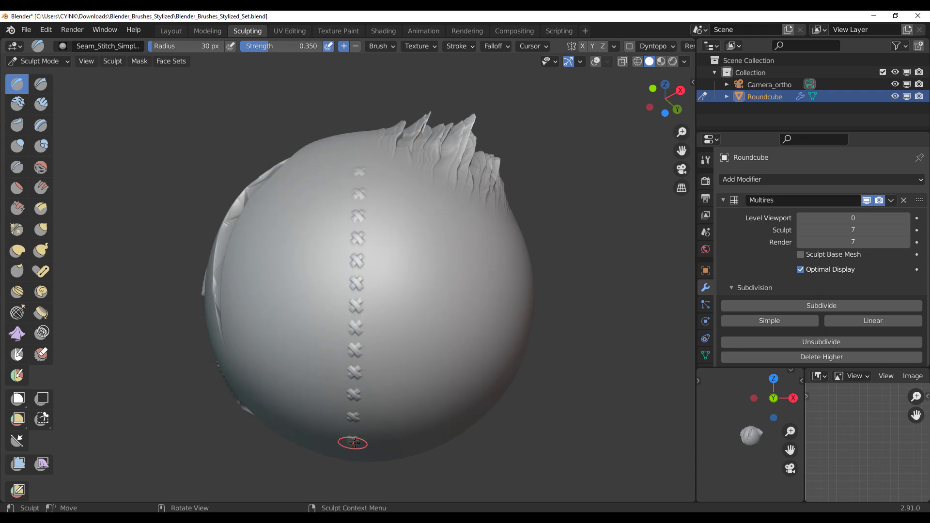
scroll(407, 286, up, 5)
scroll(405, 361, down, 6)
middle_drag(406, 361, 392, 272)
Step: Stamp a diagonal column of X stitches and keep the stroke method on Line
scroll(415, 311, up, 4)
scroll(415, 312, down, 6)
mouse_move(381, 218)
mouse_down()
mouse_move(321, 370)
mouse_move(319, 345)
mouse_up()
scroll(387, 265, up, 3)
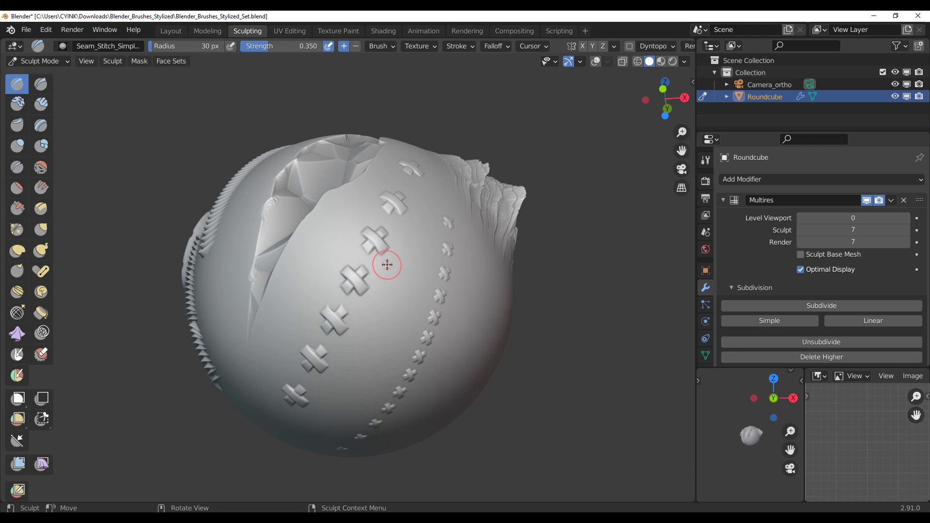
click(452, 45)
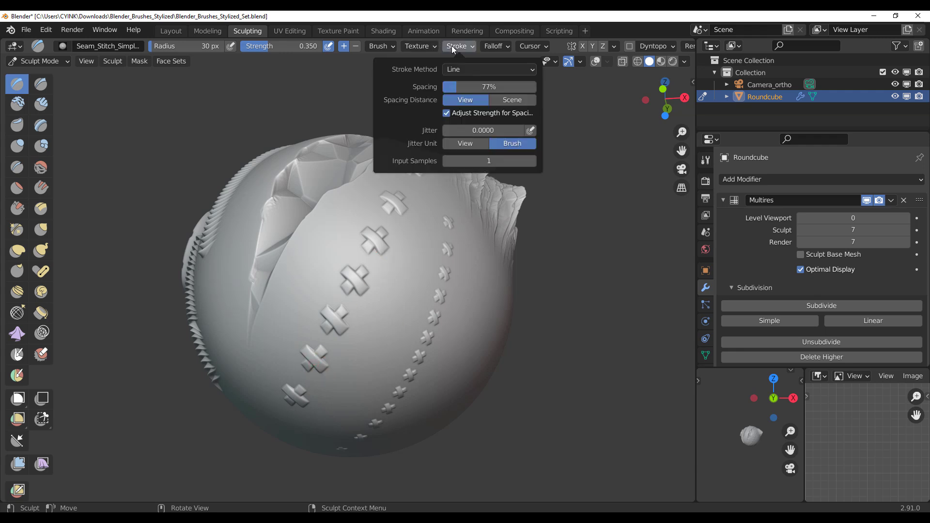
click(489, 70)
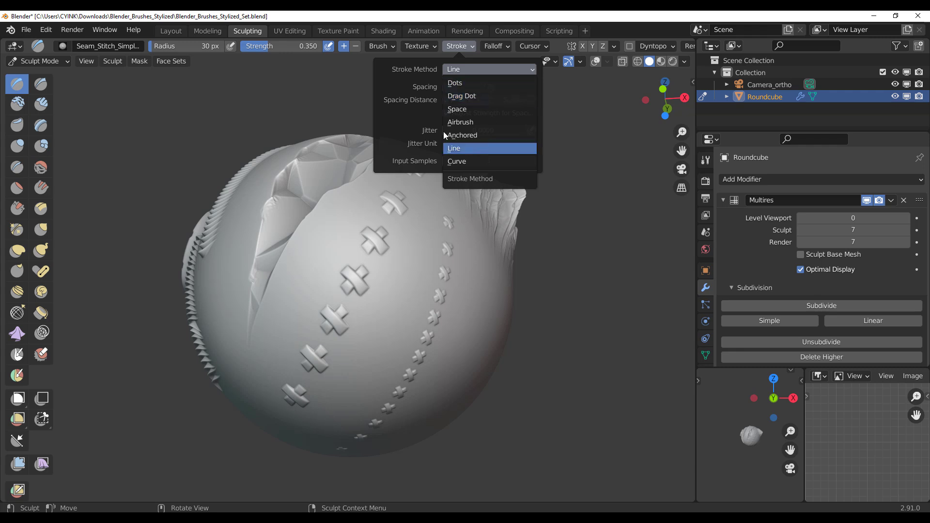
click(454, 148)
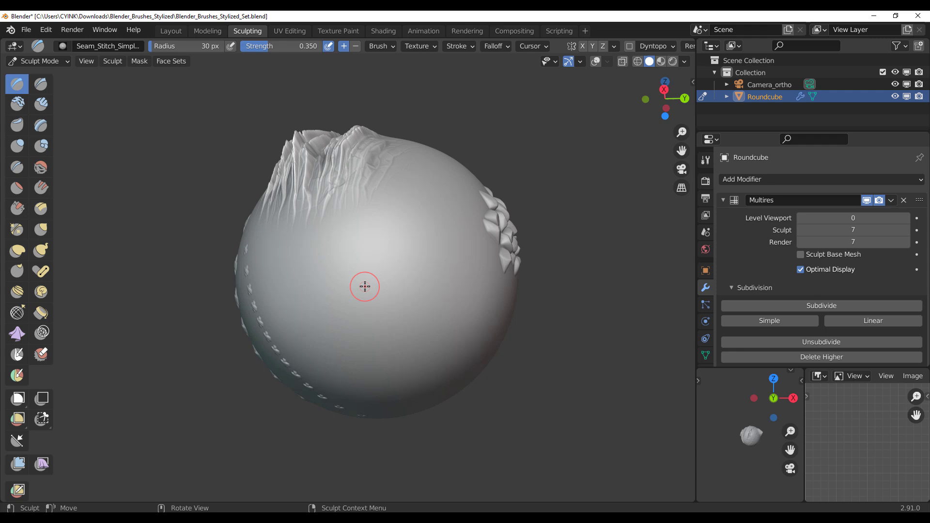
Step: Start a new default file without saving, delete the cube, and add a Suzanne monkey
click(27, 30)
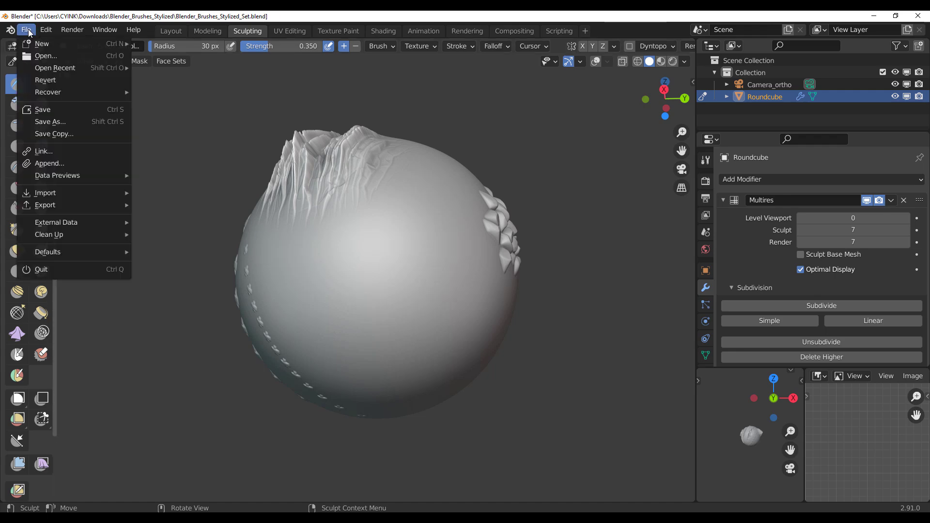
click(29, 30)
click(26, 30)
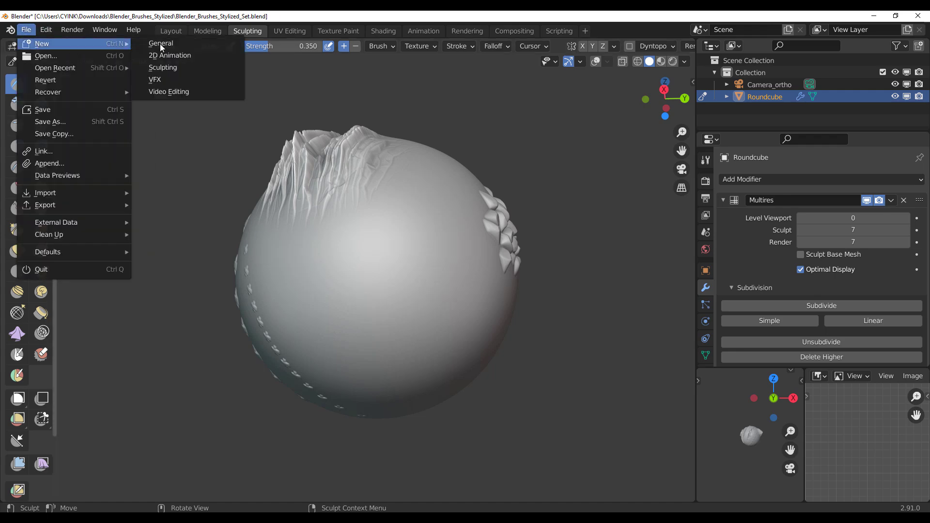
click(162, 45)
key(d)
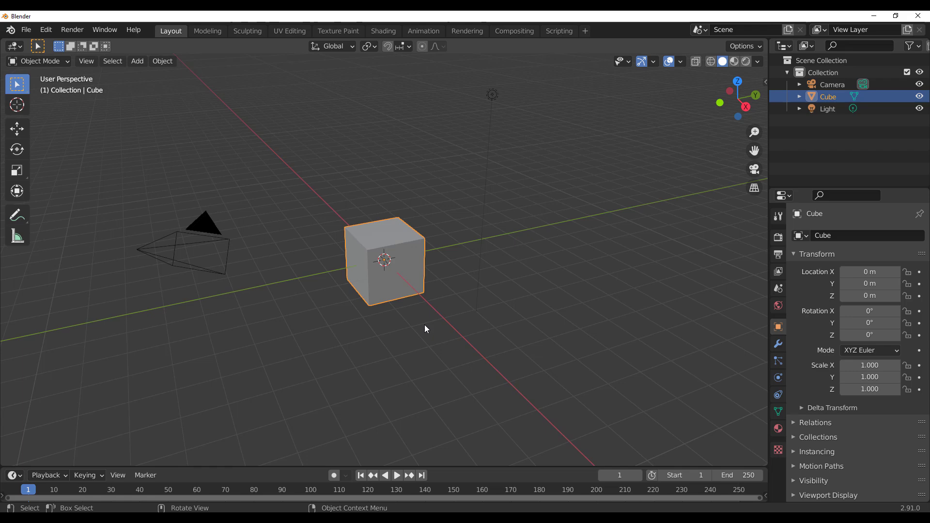
key(Delete)
key(shift+a)
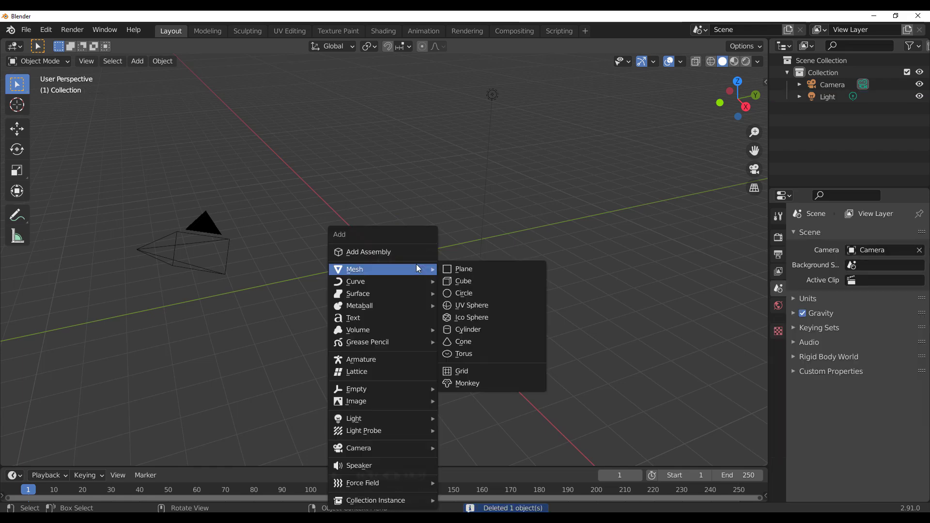
mouse_move(427, 270)
click(493, 382)
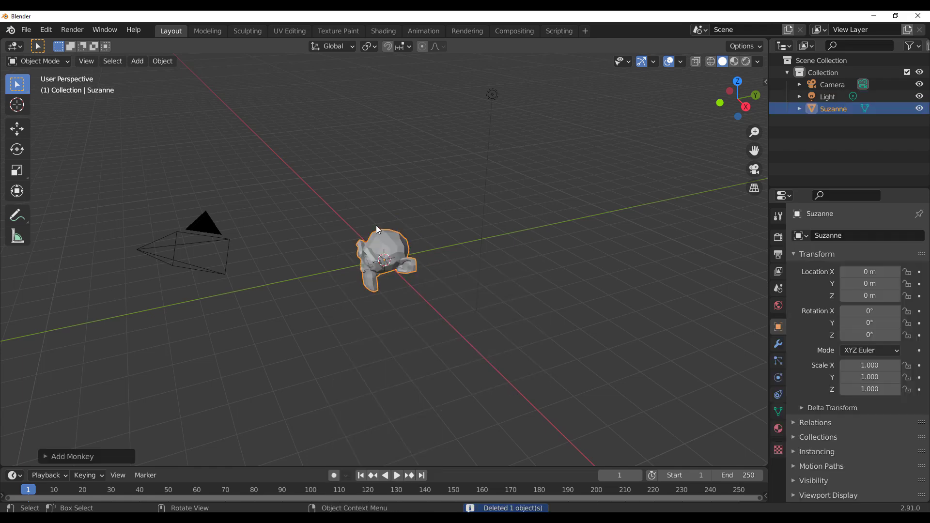
Step: Give Suzanne a Multiresolution modifier subdivided to level 6
middle_drag(436, 251, 582, 271)
click(778, 344)
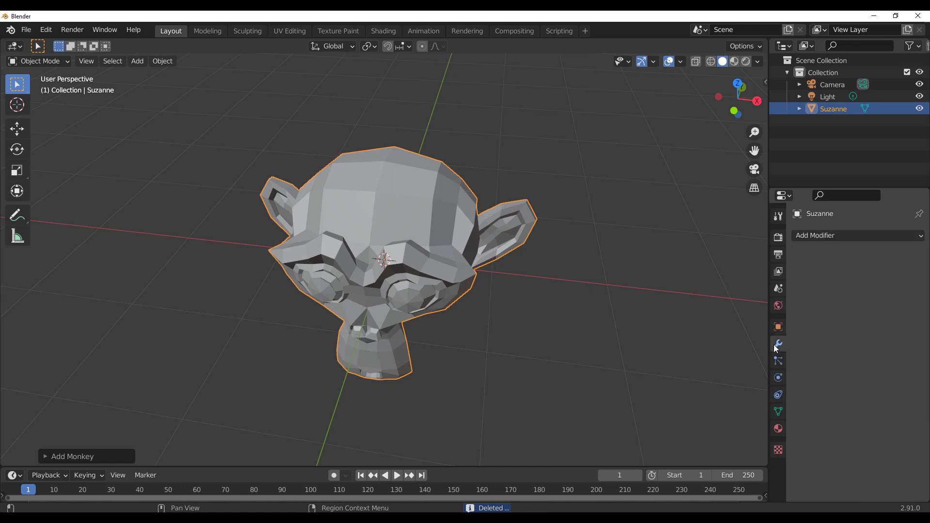
click(827, 237)
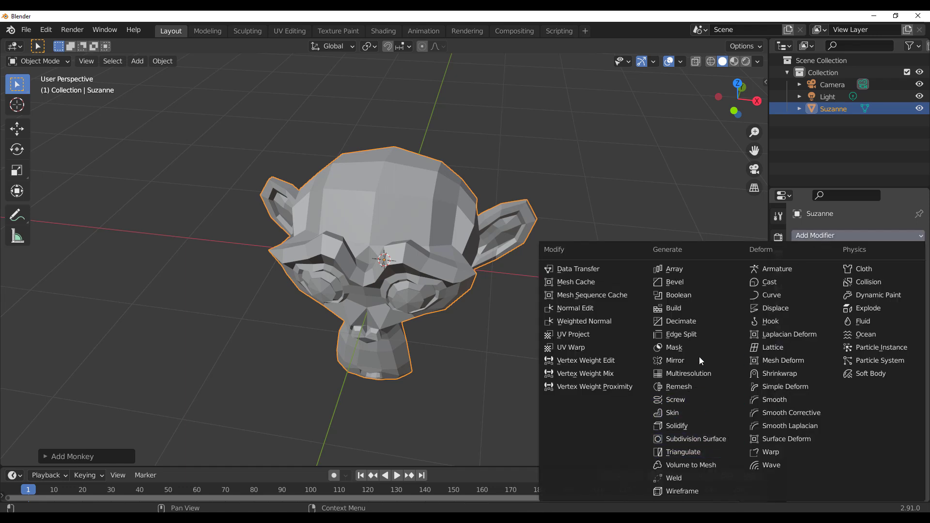
click(705, 377)
click(869, 362)
click(869, 362)
click(869, 364)
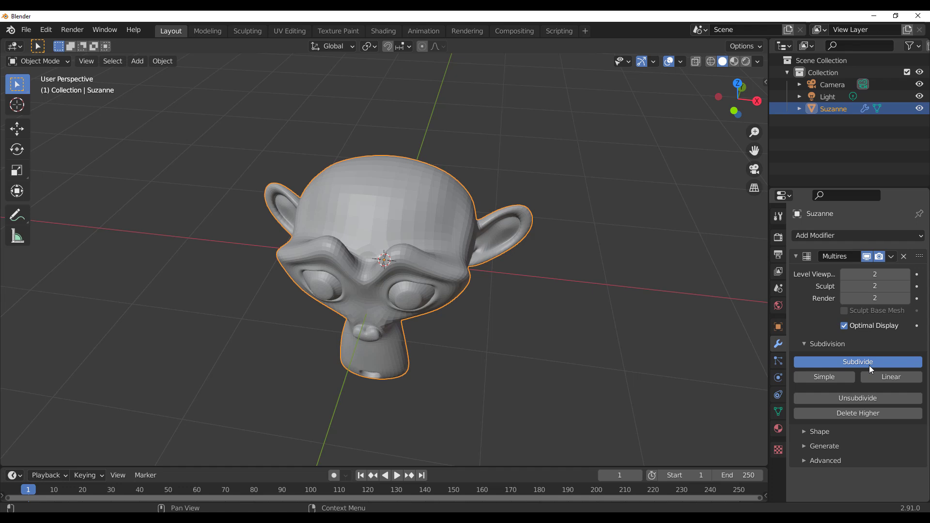
click(873, 363)
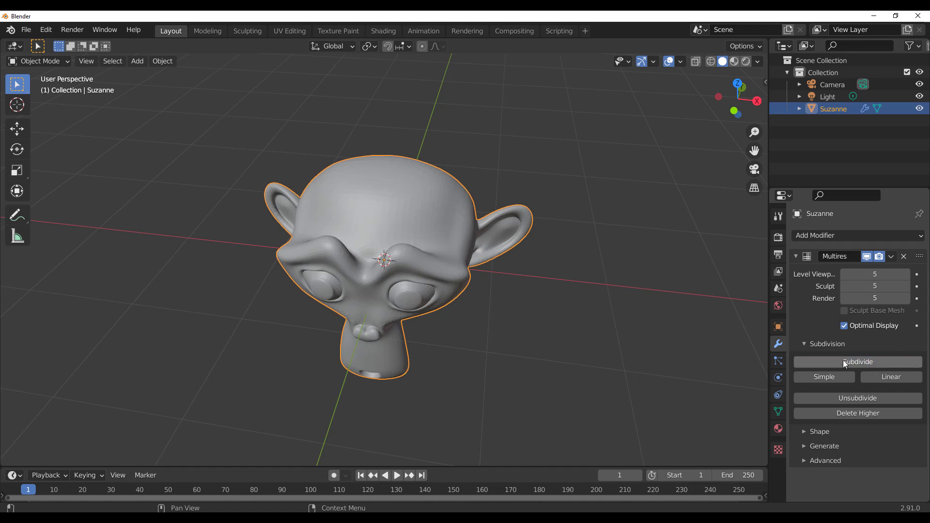
click(855, 362)
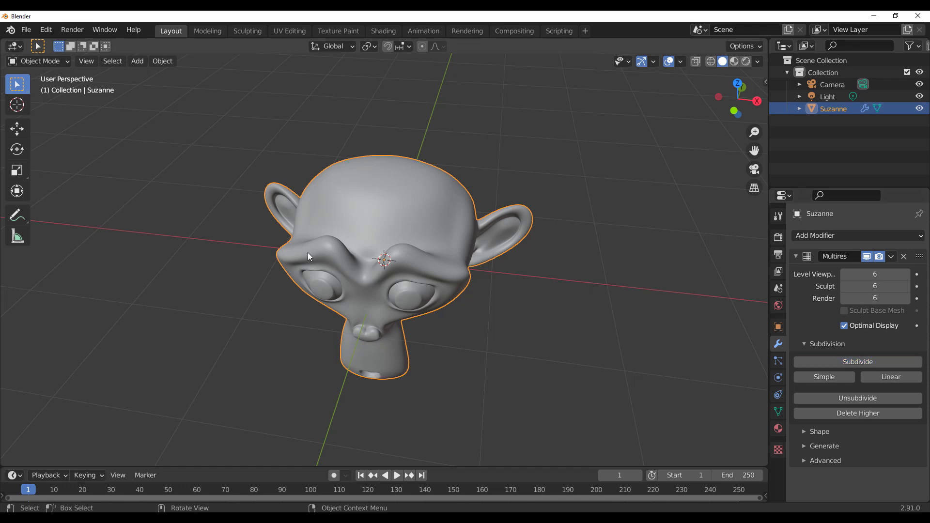
Step: Switch Suzanne into Sculpt Mode, briefly checking the brush pack folder
middle_drag(307, 252, 279, 233)
click(43, 62)
click(48, 102)
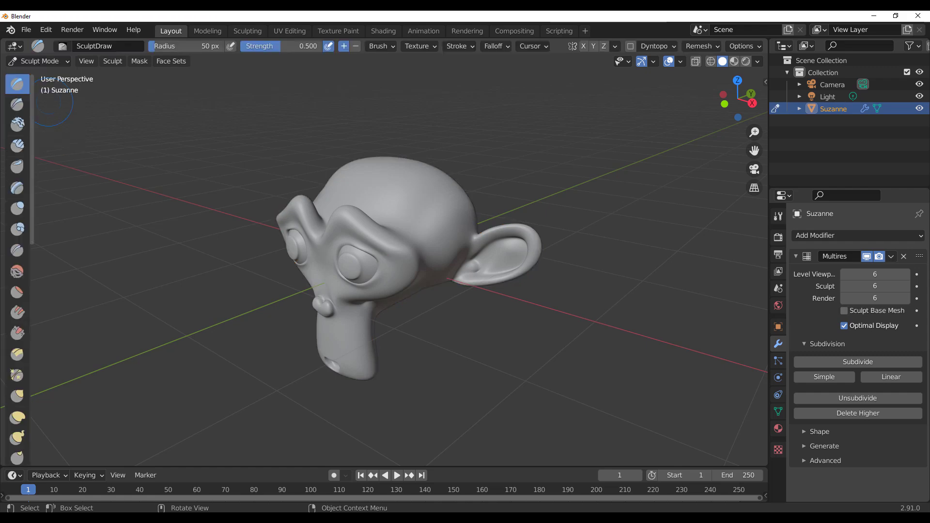
key(alt+Tab)
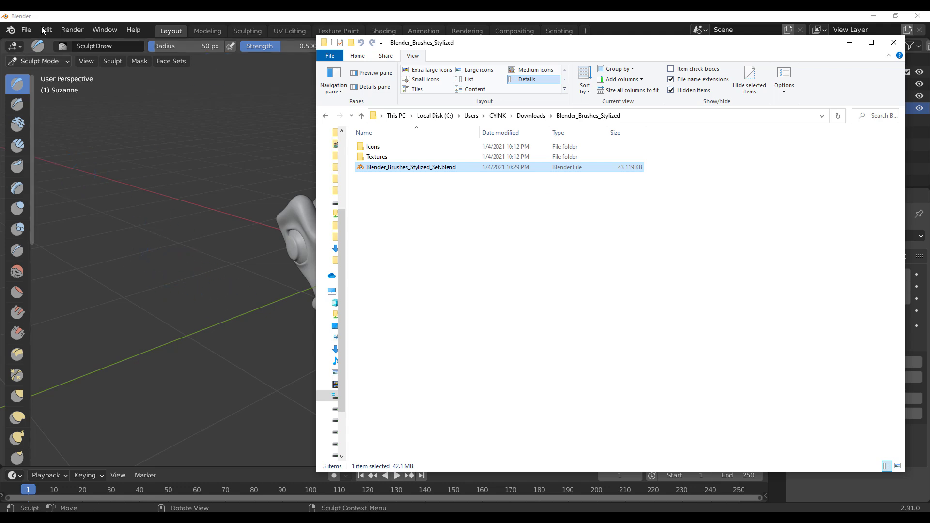
click(30, 53)
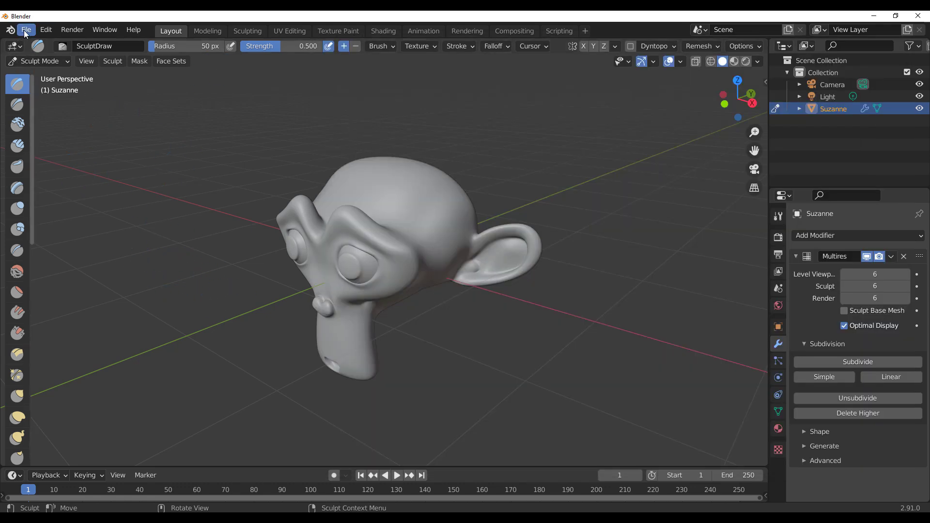
Step: Append from Blender_Brushes_Stylized_Set.blend, enter its Brush folder and scroll down to the Creature brushes
click(24, 30)
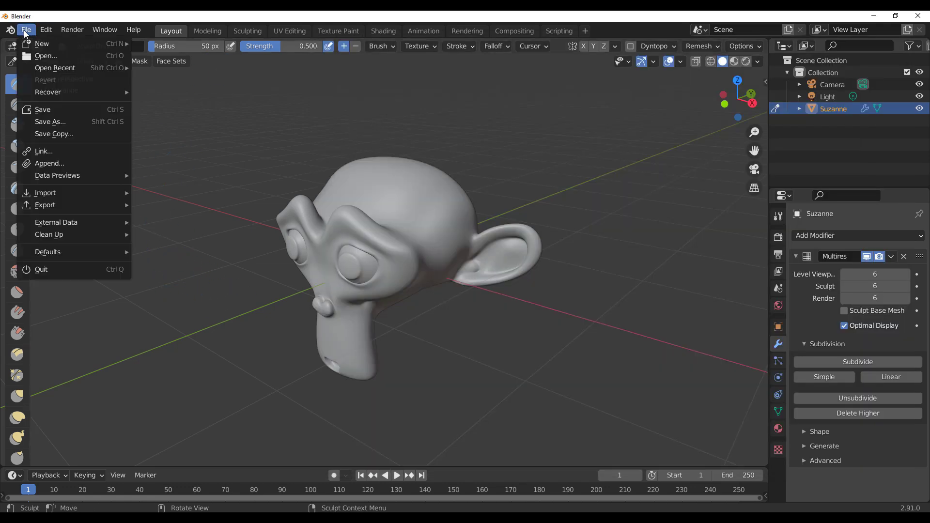
click(61, 165)
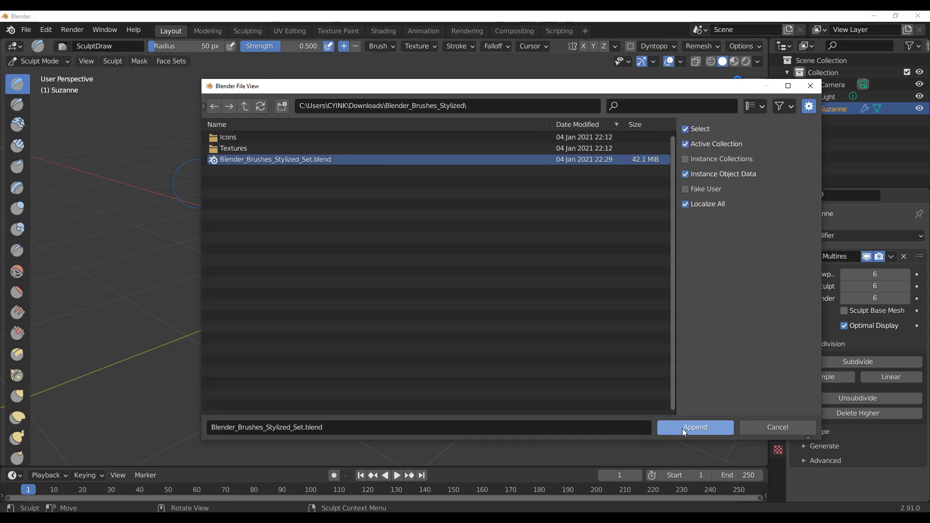
click(682, 427)
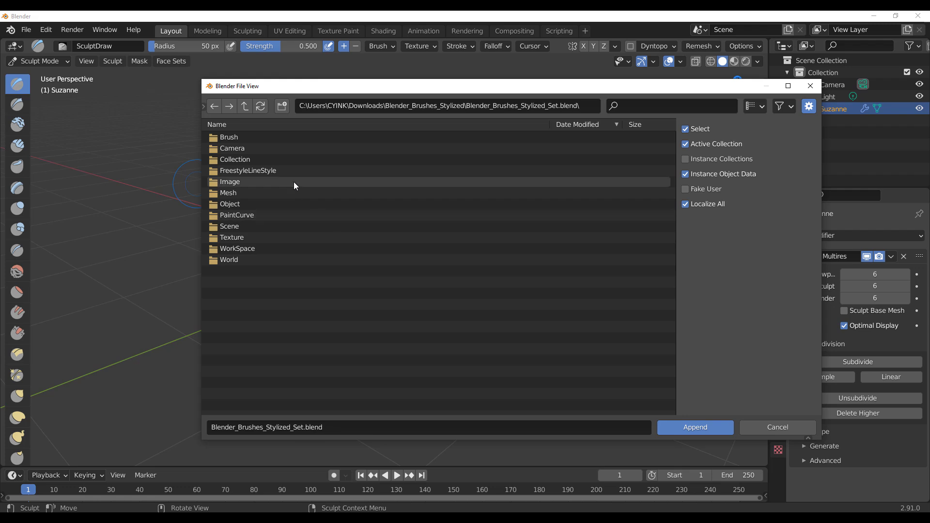
click(230, 137)
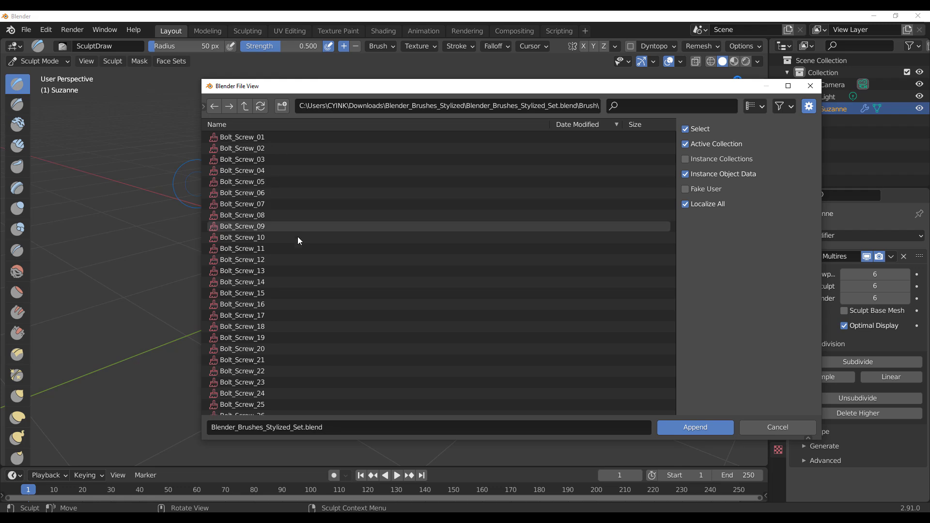
scroll(300, 238, down, 5)
scroll(321, 251, down, 14)
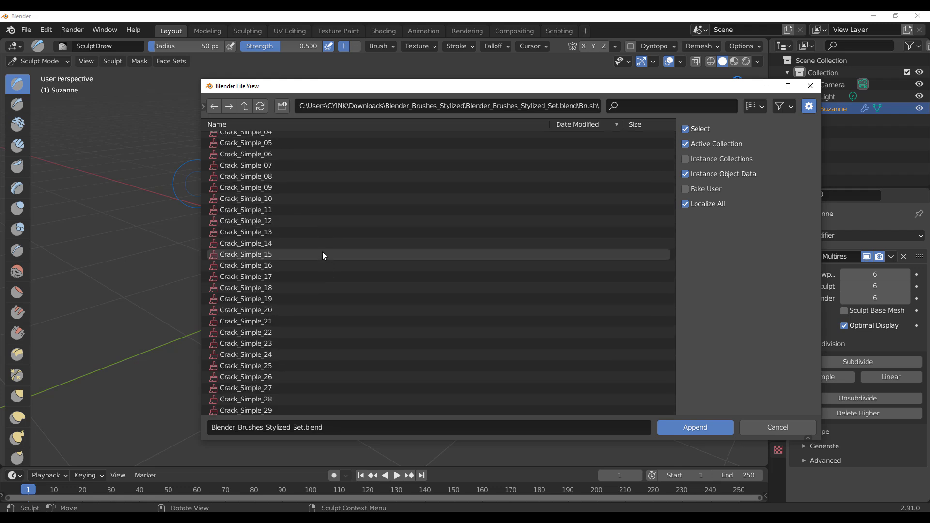
scroll(322, 255, down, 20)
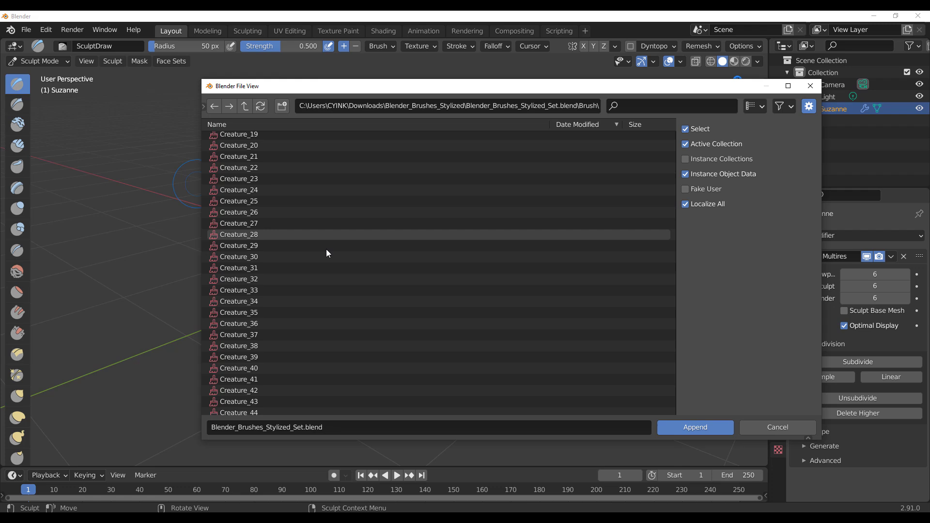
scroll(325, 249, down, 9)
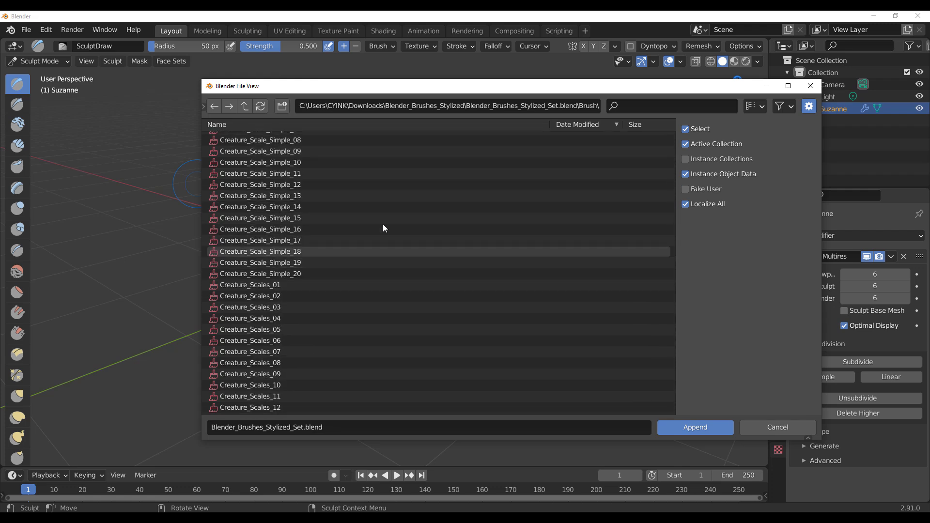
Step: Select Creature_Scale_Simple_20 through Creature_Scales_12, plus Creature_Scale_Simple_14, 11 and 09
click(320, 206)
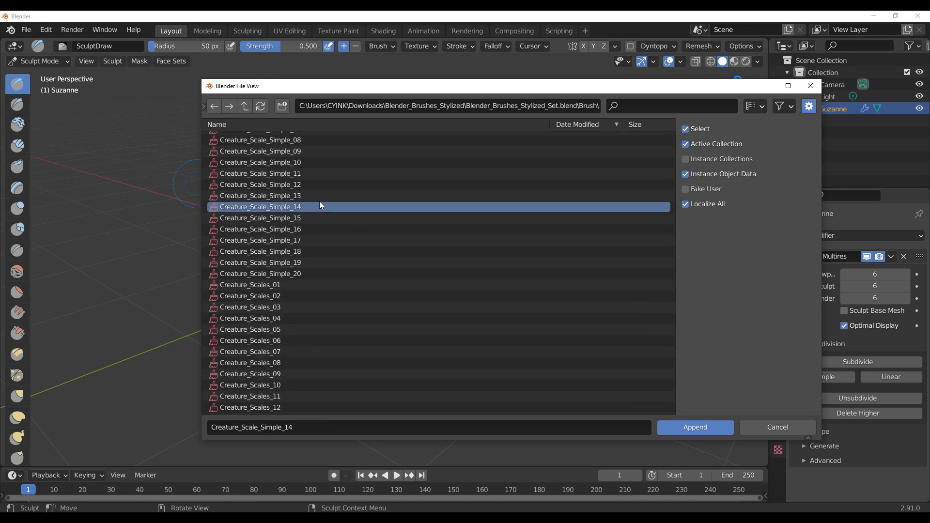
key(a)
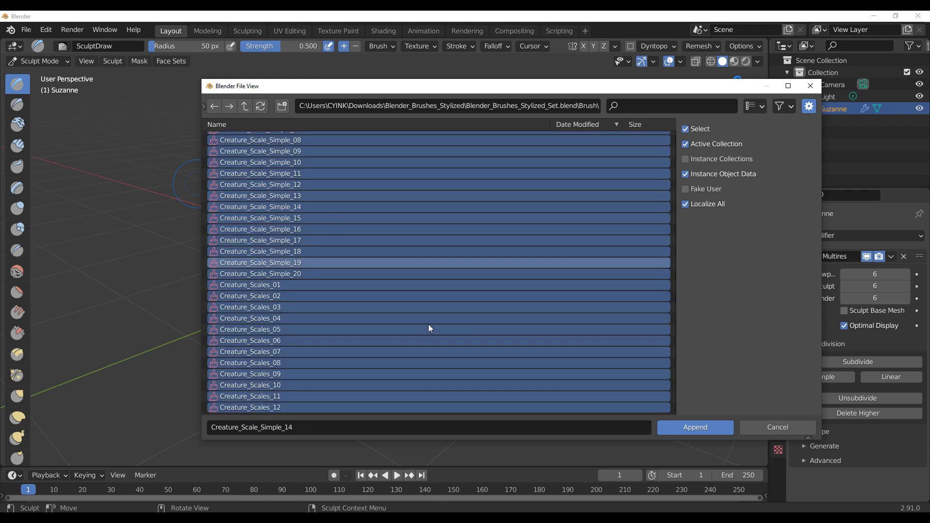
click(323, 274)
shift+click(302, 373)
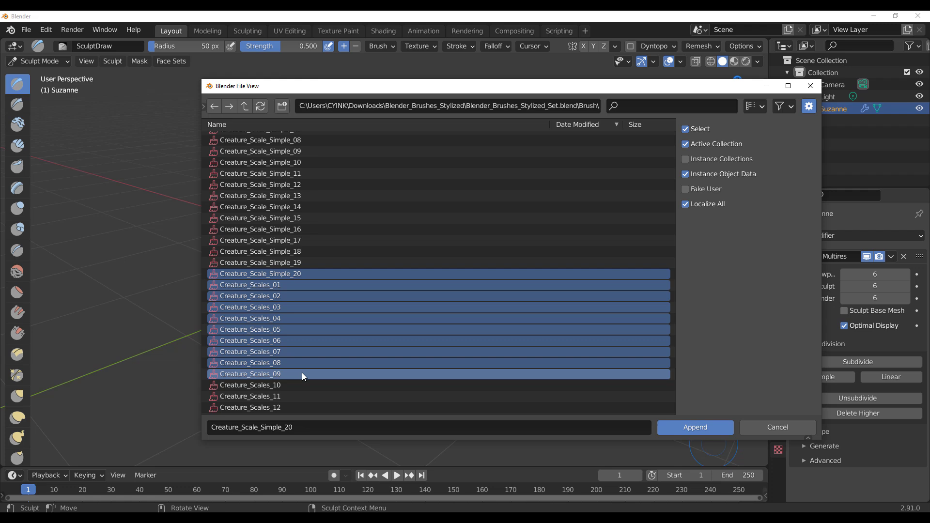
shift+click(300, 408)
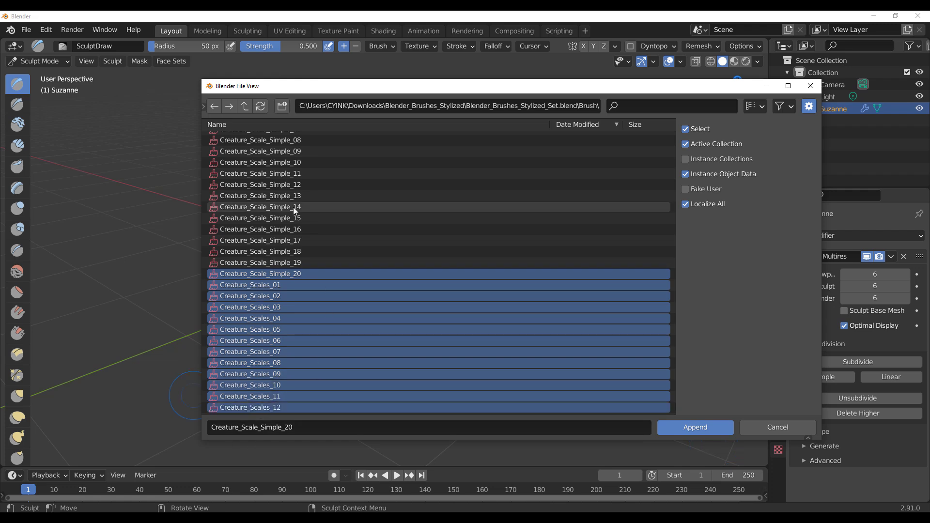
ctrl+click(294, 208)
ctrl+click(296, 173)
ctrl+click(296, 151)
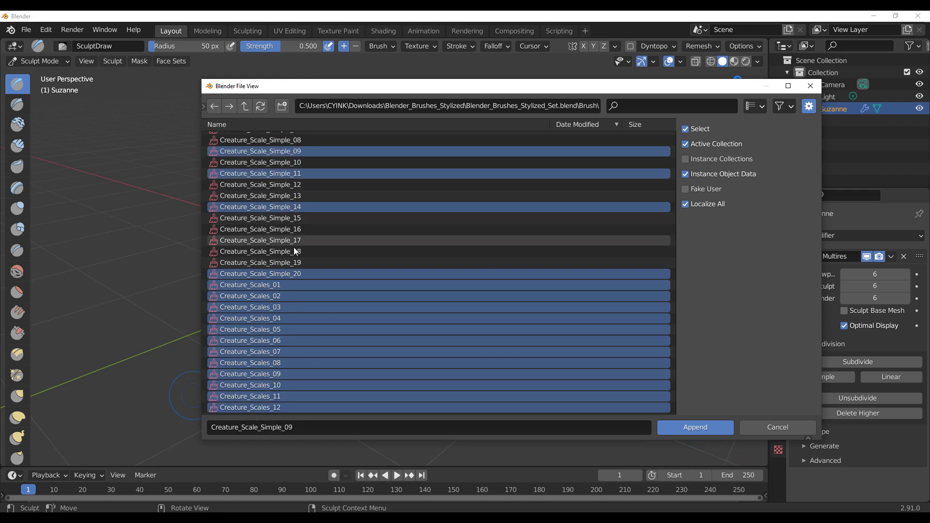
Step: Add Creature_Group_06, Creature_Scale_Simple_02 and Cracks_20, 22, 27, then append the selected brushes
scroll(294, 251, up, 5)
ctrl+click(250, 162)
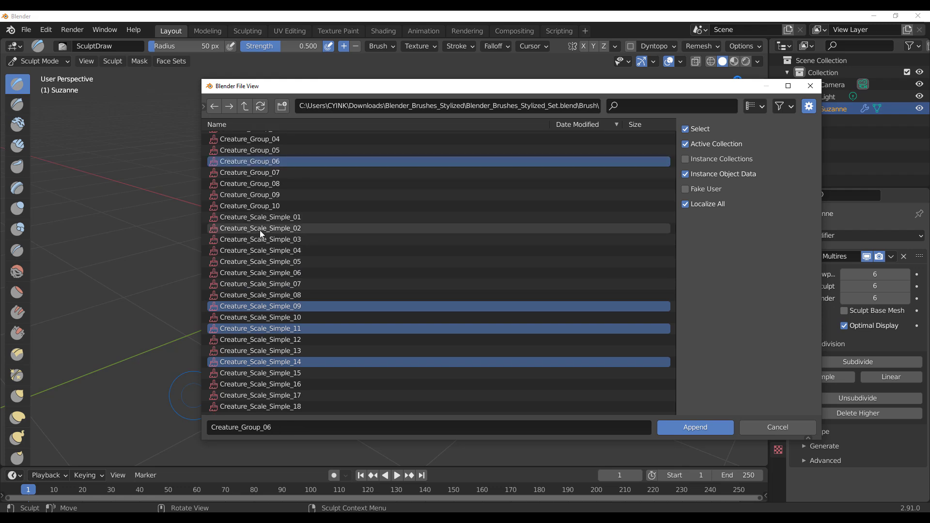
ctrl+click(260, 231)
scroll(279, 276, up, 15)
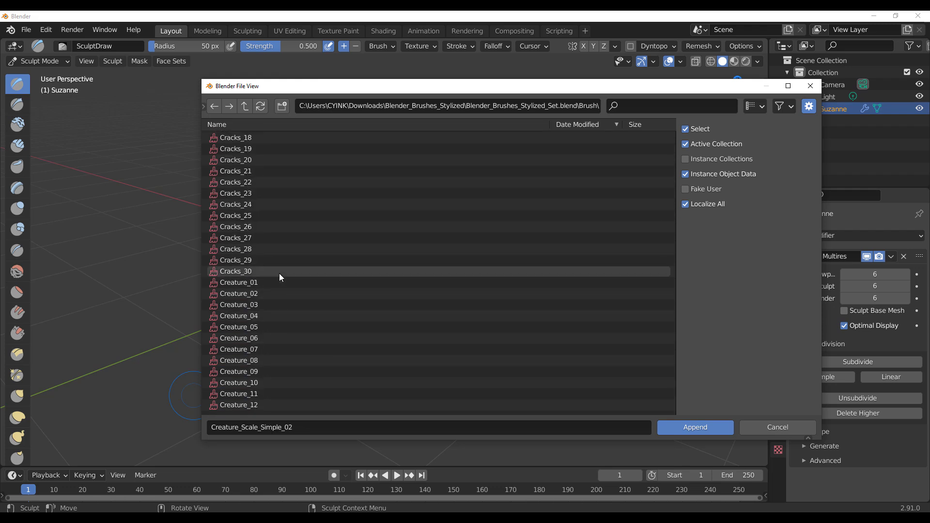
ctrl+click(246, 182)
ctrl+click(249, 238)
ctrl+click(237, 160)
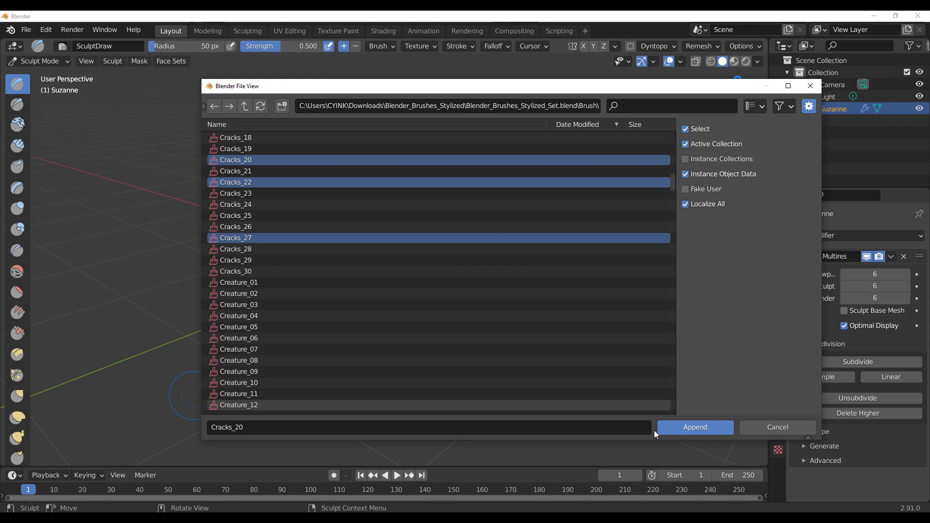
click(702, 429)
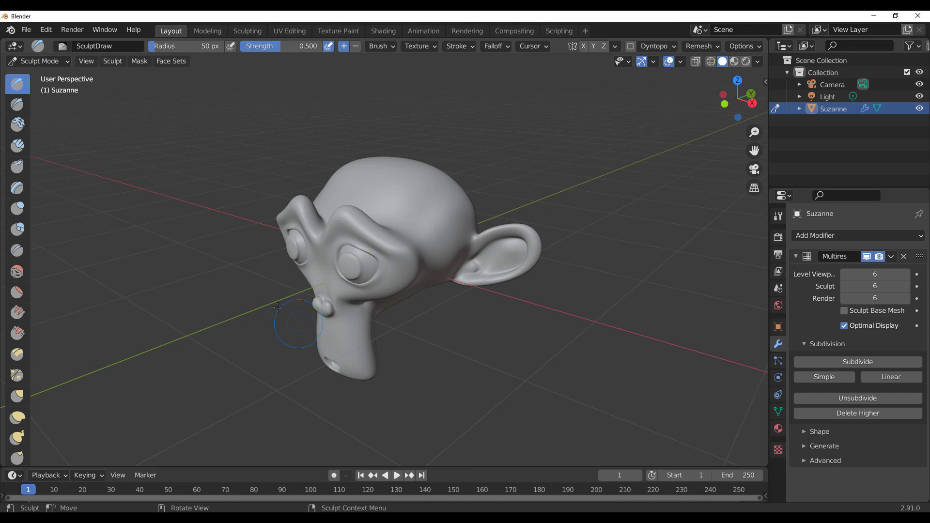
Step: Try the Creature_Scales_12 brush with a trial stroke on Suzanne, then undo it
click(63, 47)
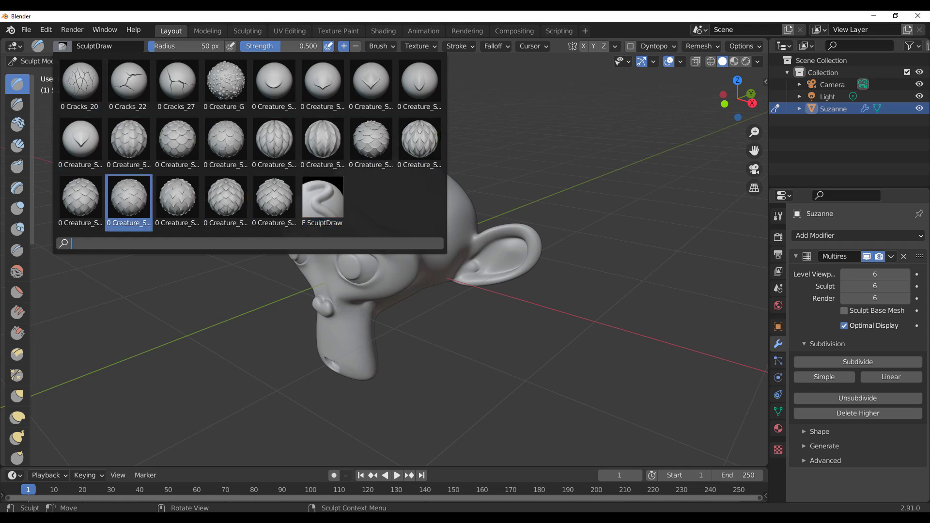
click(269, 201)
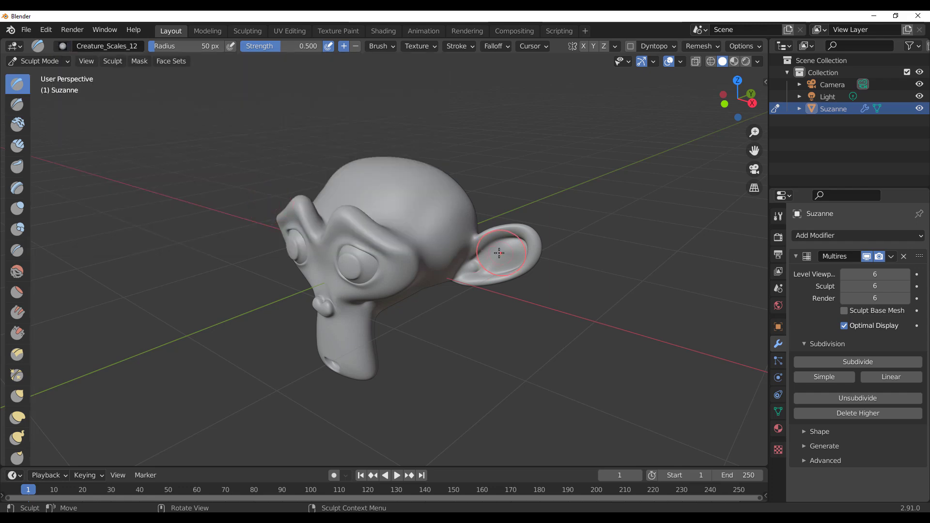
mouse_move(269, 201)
middle_down()
mouse_move(289, 247)
mouse_move(294, 186)
mouse_move(400, 259)
mouse_move(595, 57)
middle_up()
middle_drag(512, 144, 312, 249)
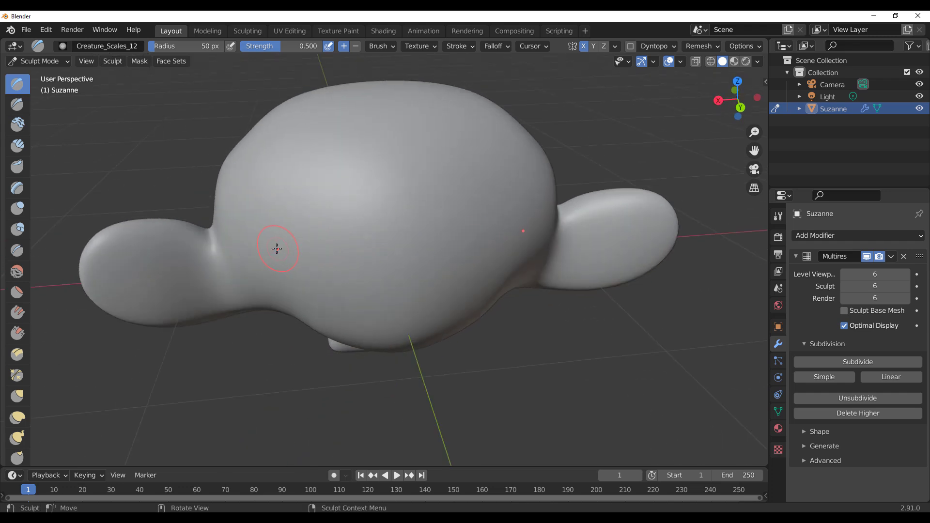
middle_drag(282, 315, 283, 341)
key(ctrl+z)
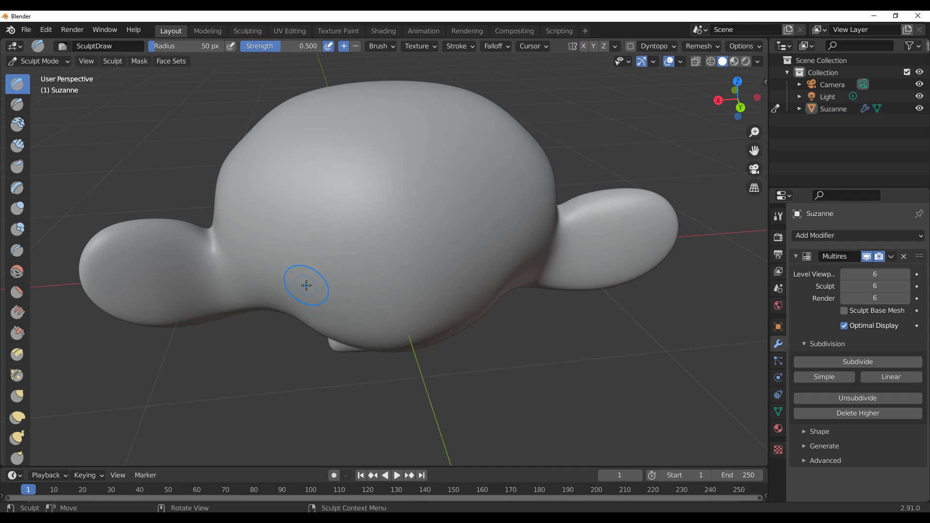
Step: Enlarge the sculpt brush radius to 136 px
key(f)
click(345, 303)
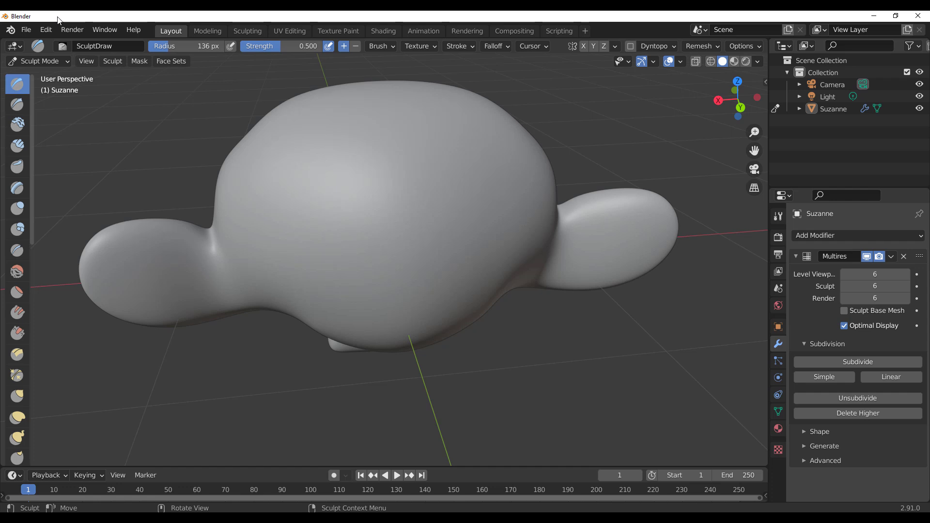
click(62, 46)
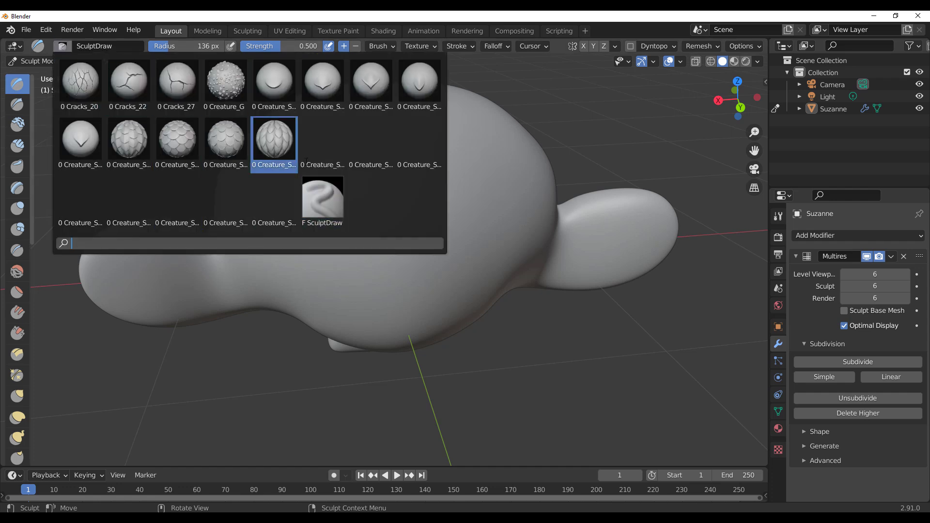
Step: Select the Creature_Scales_04 brush, undo the test scales, and enable X mirror symmetry
click(281, 145)
middle_drag(319, 363, 302, 207)
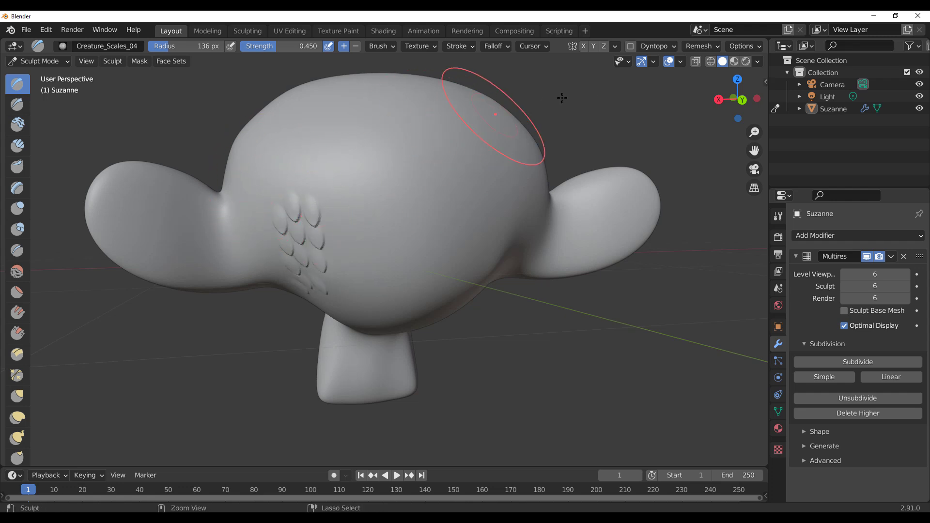
key(ctrl+z)
key(ctrl+z)
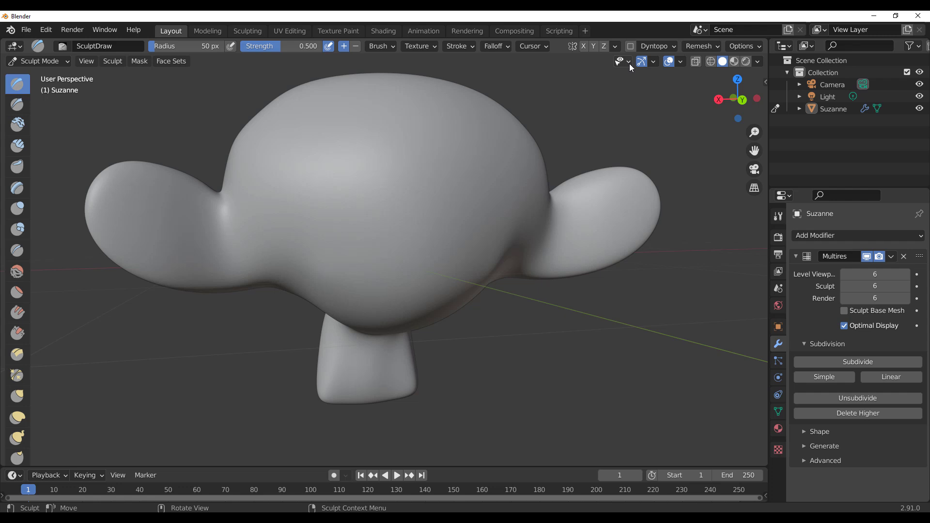
key(x)
Step: Stamp mirrored scales down the head's sides, middle, upper head and back
middle_drag(571, 159, 243, 167)
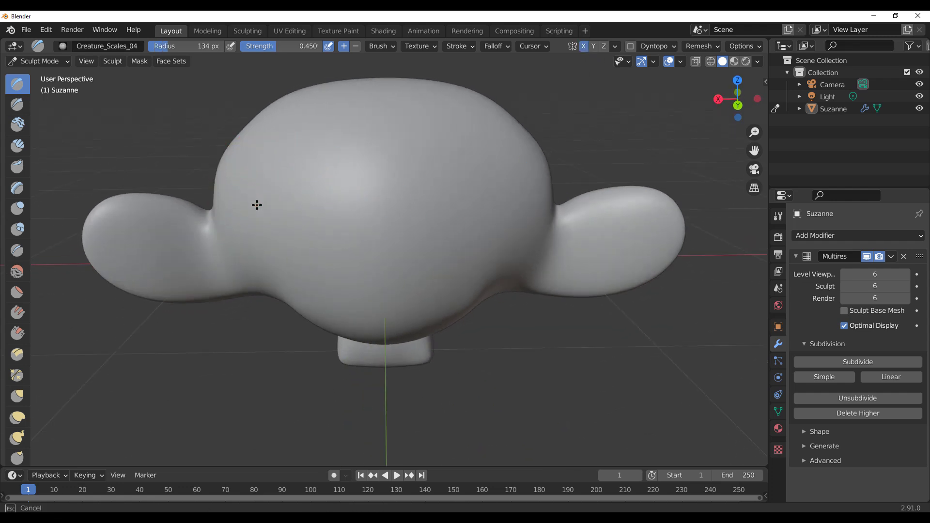
drag(257, 204, 263, 255)
drag(304, 175, 328, 298)
mouse_move(360, 184)
mouse_down()
mouse_move(372, 292)
mouse_move(363, 335)
mouse_up()
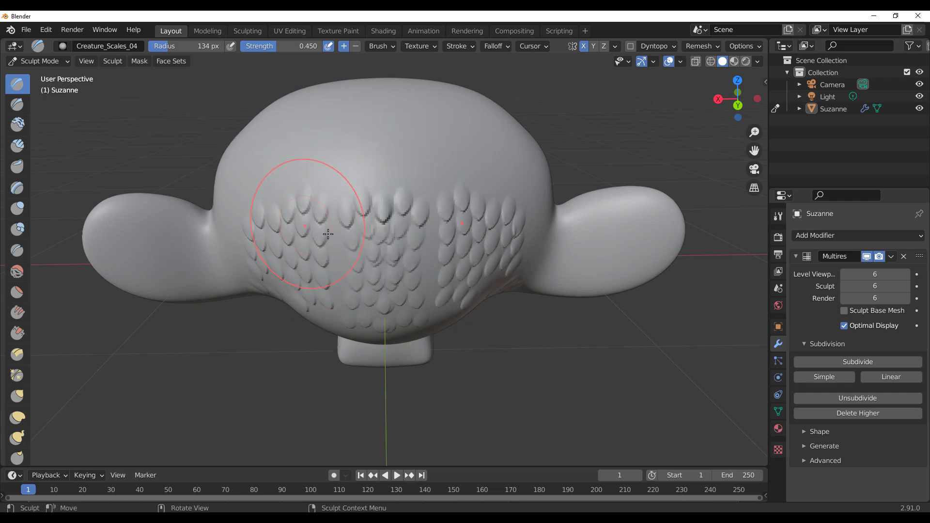
middle_drag(328, 234, 282, 193)
mouse_move(283, 193)
mouse_down()
mouse_move(333, 234)
mouse_move(348, 268)
mouse_move(294, 312)
mouse_up()
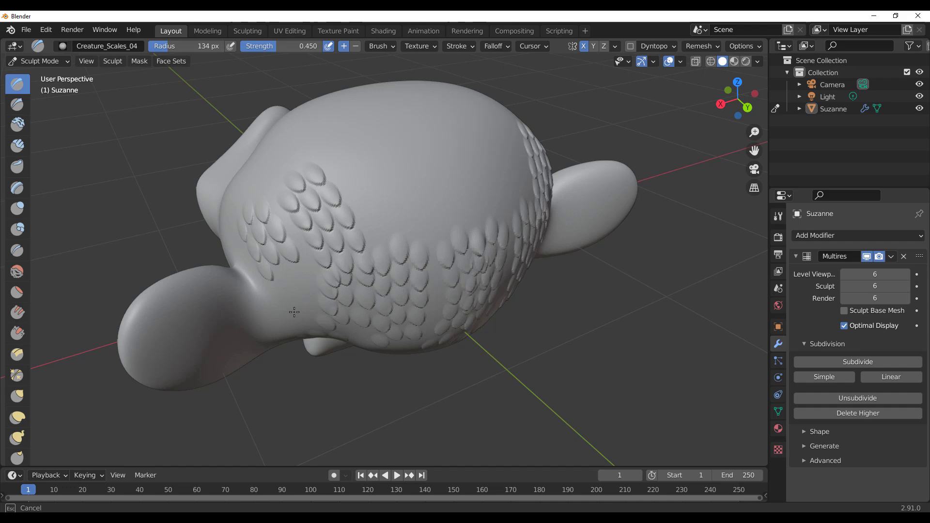
mouse_move(329, 166)
mouse_down()
mouse_move(398, 181)
mouse_move(433, 143)
mouse_move(332, 166)
mouse_move(382, 233)
mouse_up()
mouse_move(382, 232)
middle_down()
mouse_move(363, 182)
mouse_move(417, 288)
middle_up()
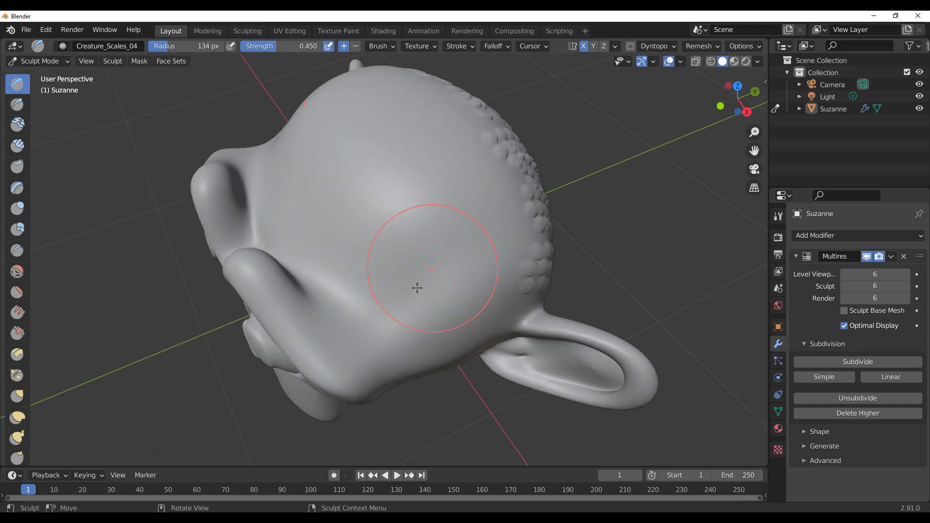
mouse_move(417, 288)
mouse_down()
mouse_move(457, 257)
mouse_move(513, 243)
mouse_move(443, 155)
mouse_move(460, 149)
mouse_move(266, 200)
mouse_up()
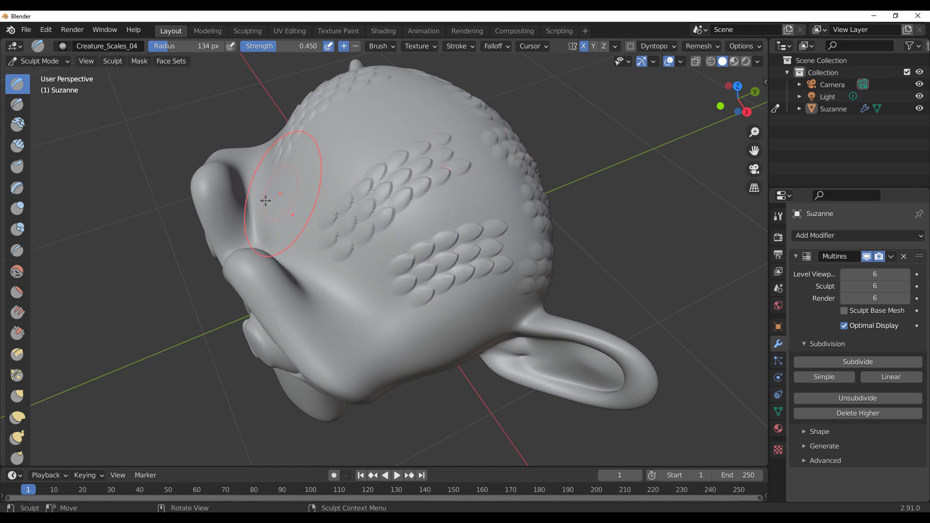
Step: Add rows of scales along the jaw toward the ear and across the neck
mouse_move(373, 226)
middle_down()
mouse_move(499, 177)
mouse_move(461, 208)
mouse_move(457, 199)
middle_up()
middle_drag(434, 253, 362, 283)
mouse_move(383, 275)
mouse_down()
mouse_move(450, 287)
mouse_move(465, 276)
mouse_move(418, 258)
mouse_move(468, 251)
mouse_move(509, 218)
mouse_up()
mouse_move(508, 219)
middle_down()
mouse_move(386, 216)
mouse_move(442, 236)
mouse_move(374, 239)
mouse_move(341, 278)
mouse_move(341, 271)
middle_up()
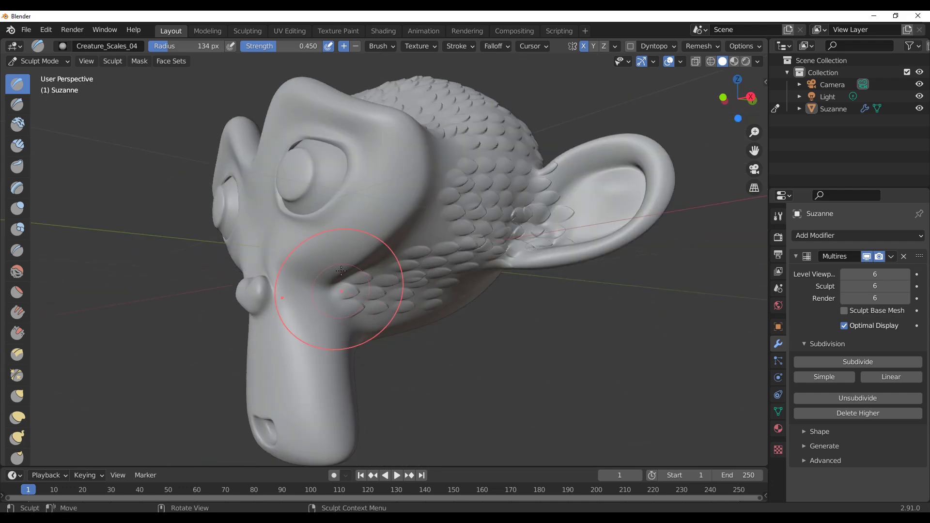
middle_drag(380, 245, 402, 267)
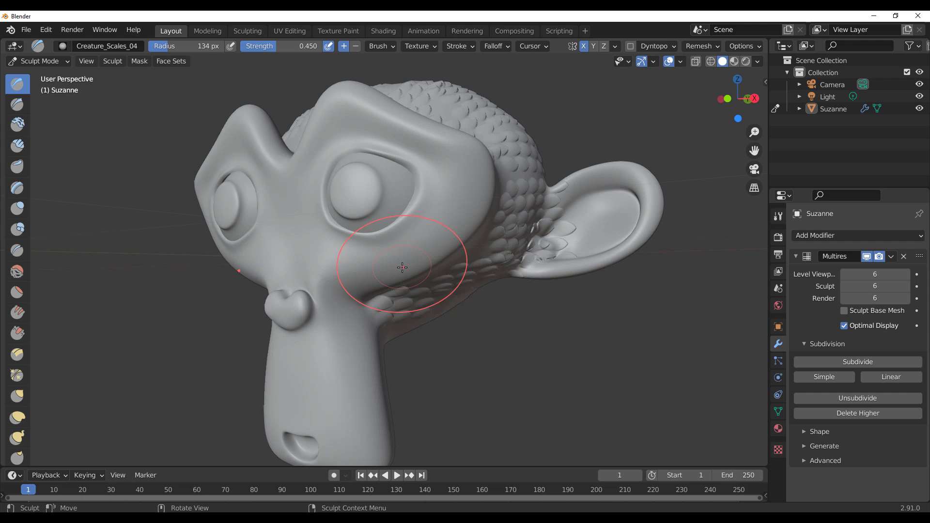
drag(361, 356, 392, 377)
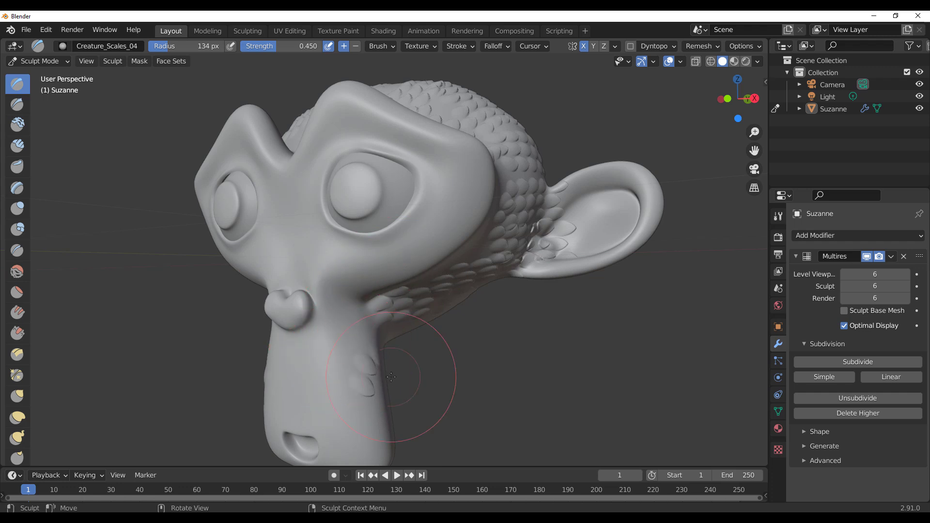
middle_drag(361, 369, 384, 348)
mouse_move(384, 348)
mouse_down()
mouse_move(417, 401)
mouse_move(411, 437)
mouse_up()
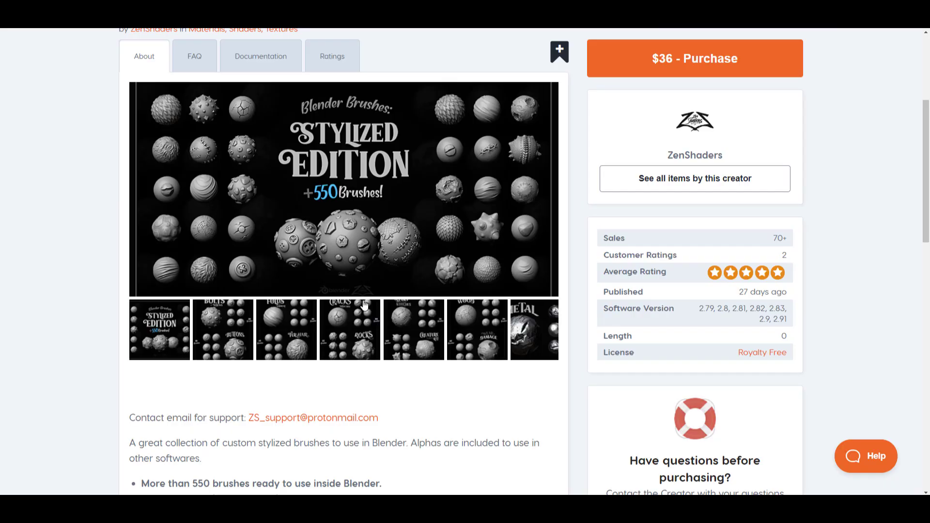
Step: Scroll through the Megapack 550+ Blender Brushes page to reach the download files
scroll(364, 304, up, 4)
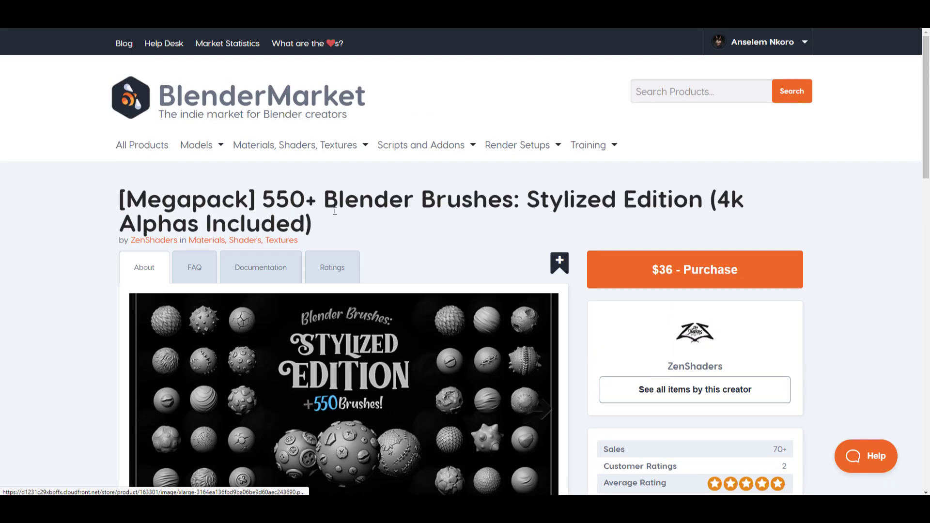
scroll(400, 237, down, 10)
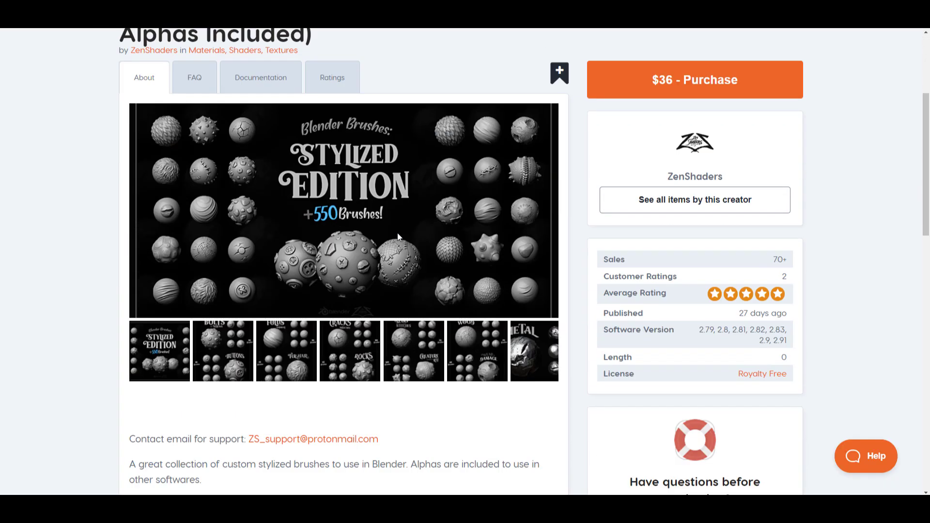
scroll(399, 237, up, 8)
scroll(406, 238, up, 1)
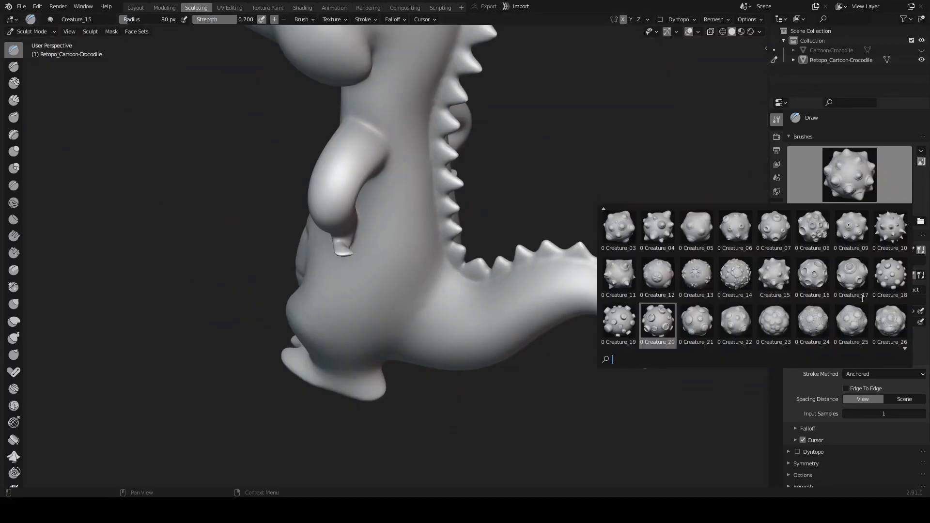
Step: Use Creature_30 and Creature_32 brushes to sculpt a chevron along the crocodile's neck, strength 1.300
click(890, 325)
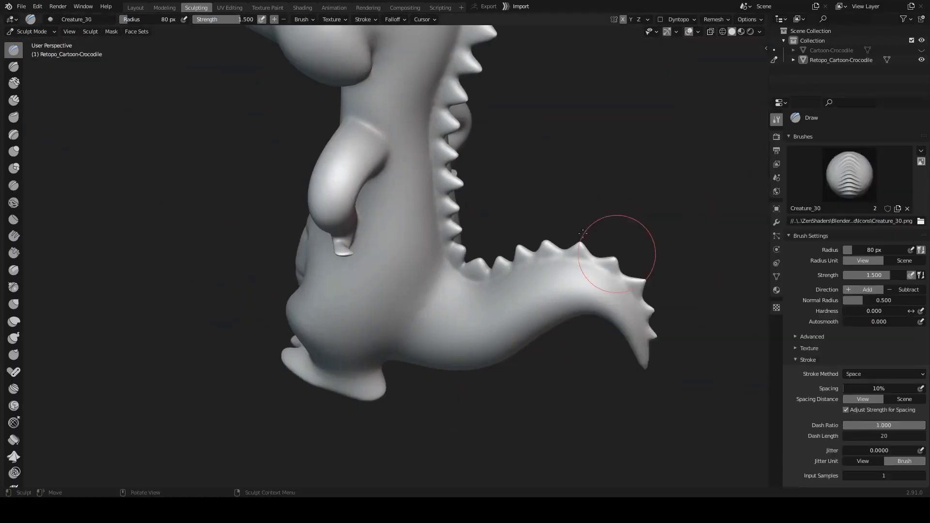
key(shift+f)
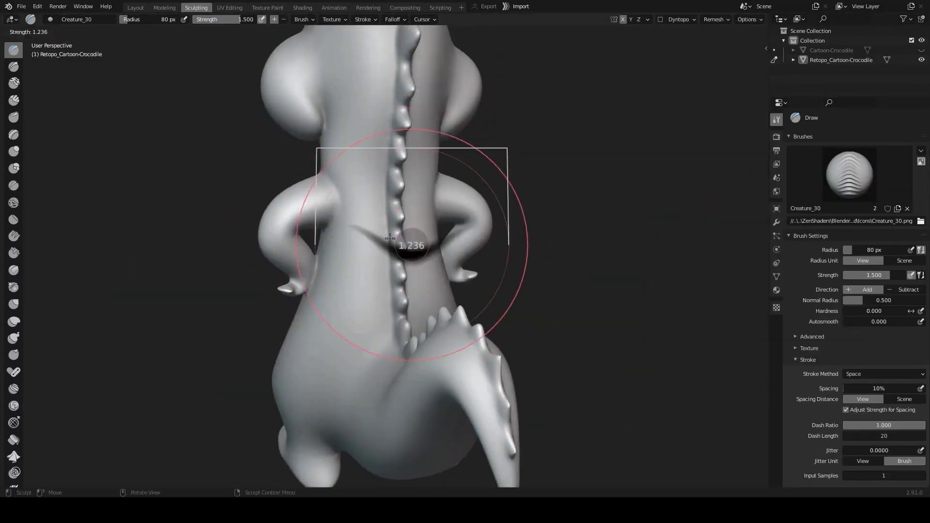
click(850, 174)
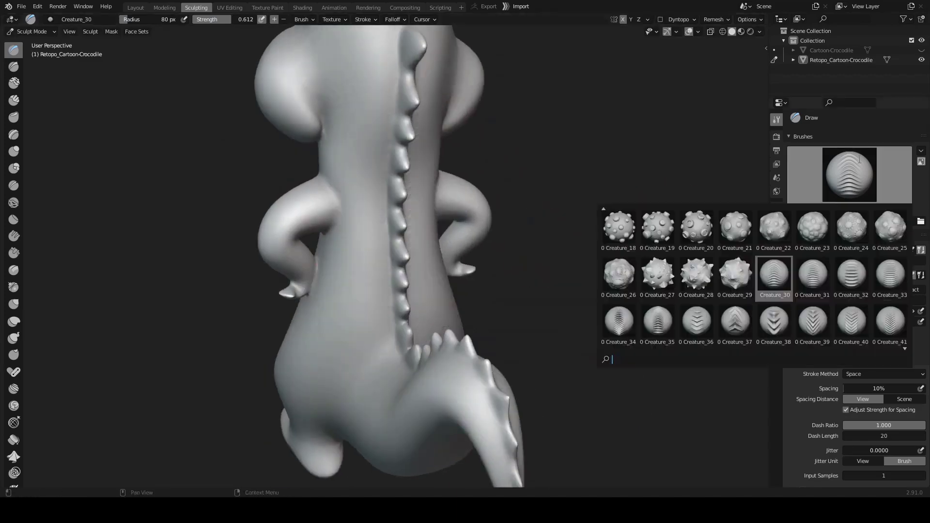
click(852, 280)
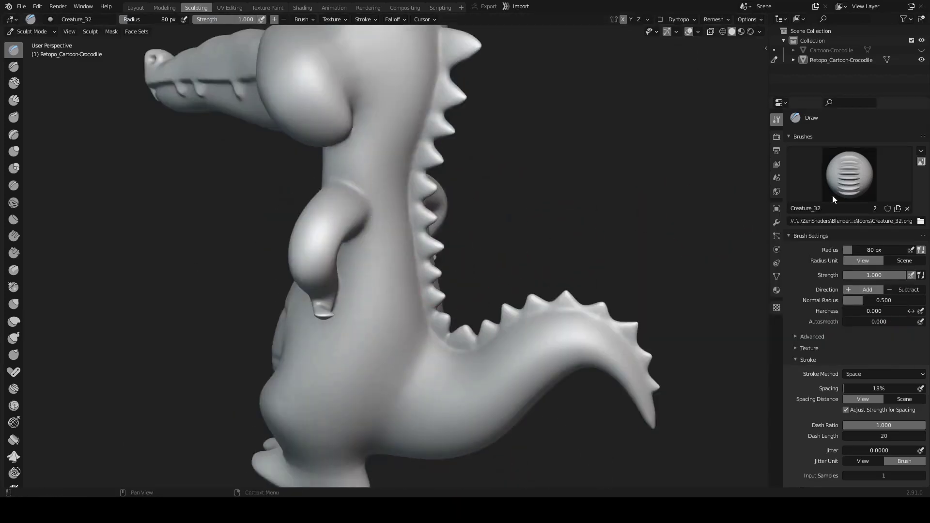
drag(370, 93, 416, 280)
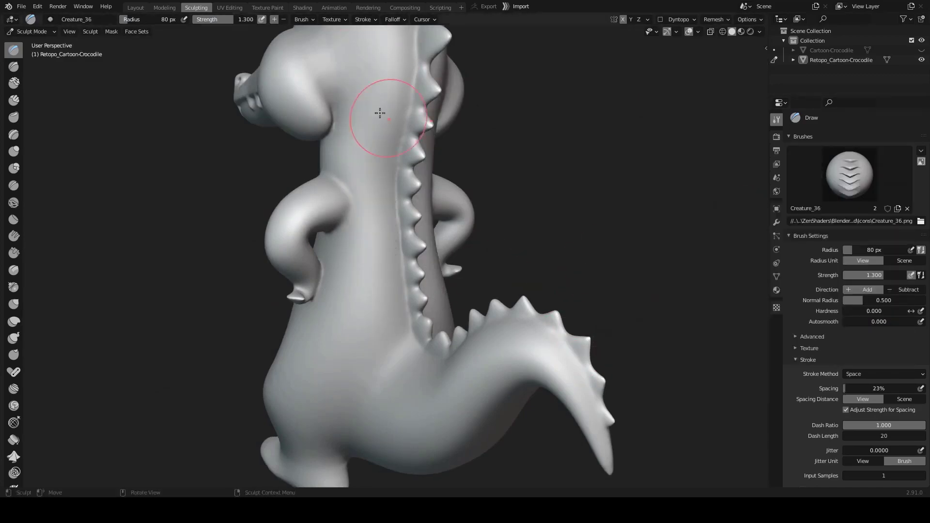
key(shift+f)
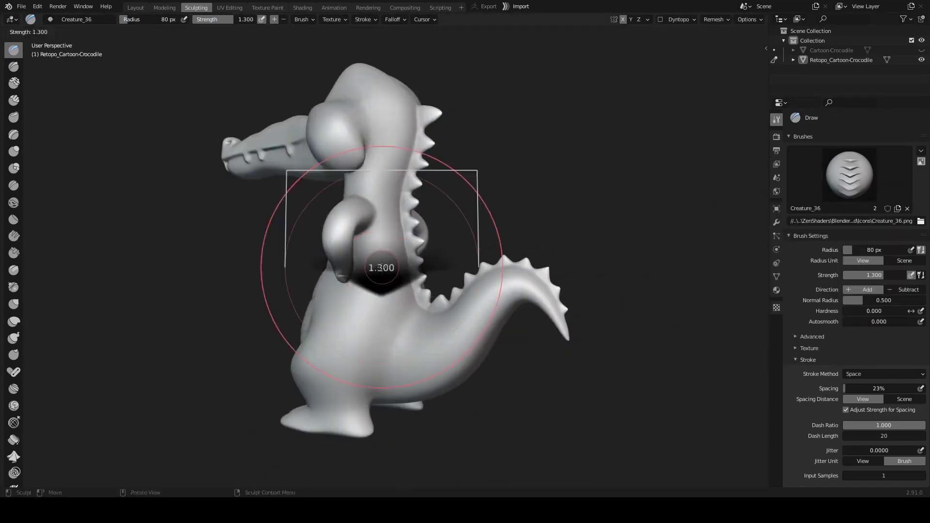